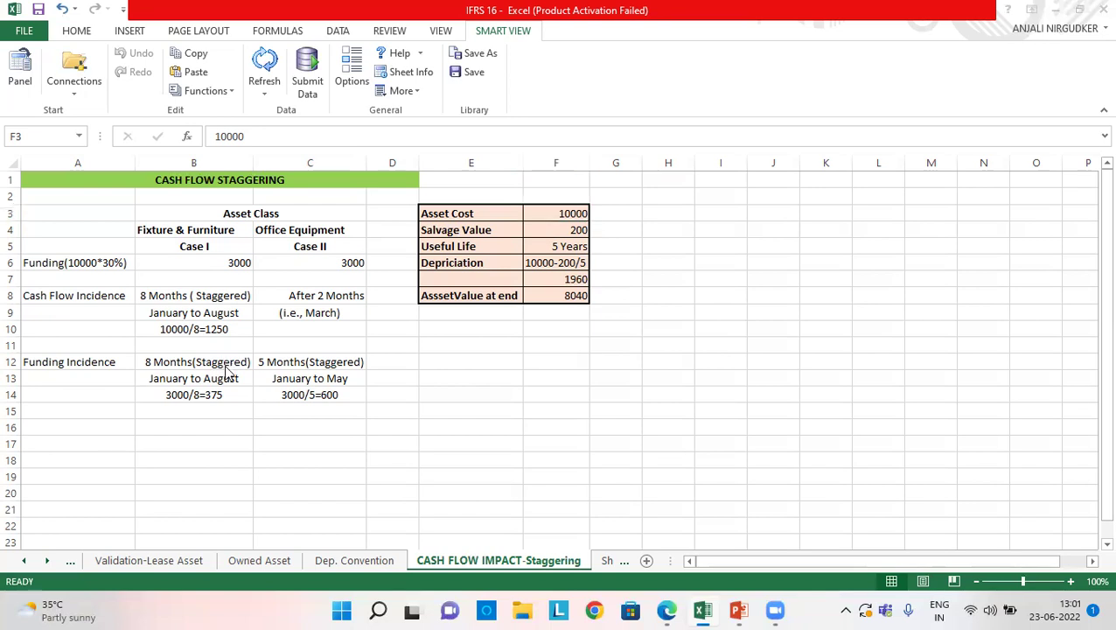
- In the browser, open Capital > Existing Assets Funding Assumptions for all asset classes
key(super+Tab)
click(224, 364)
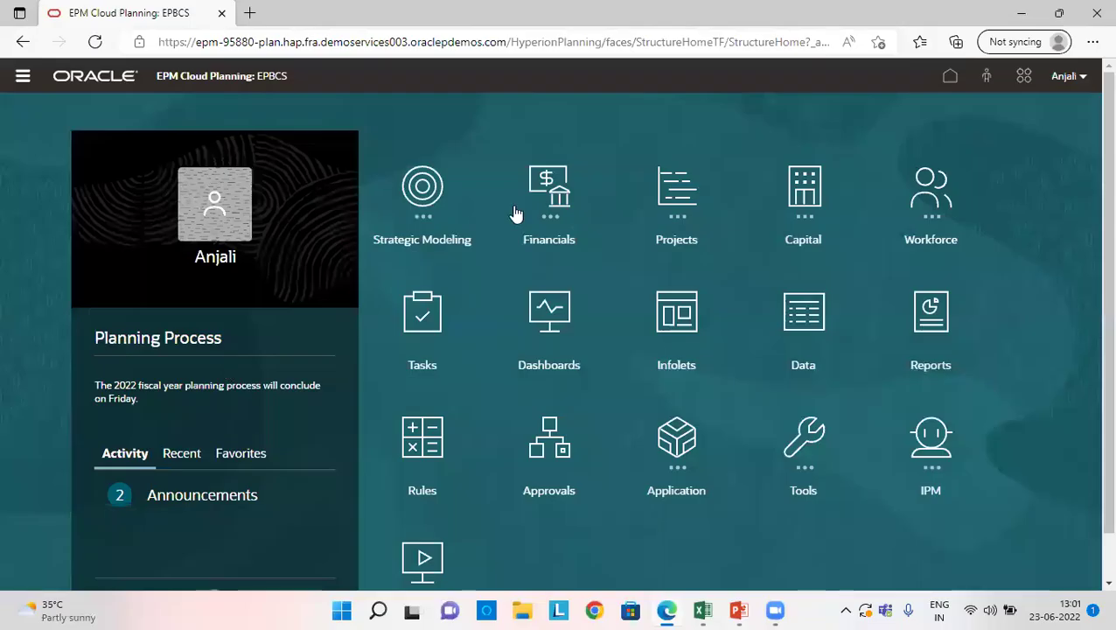
click(791, 196)
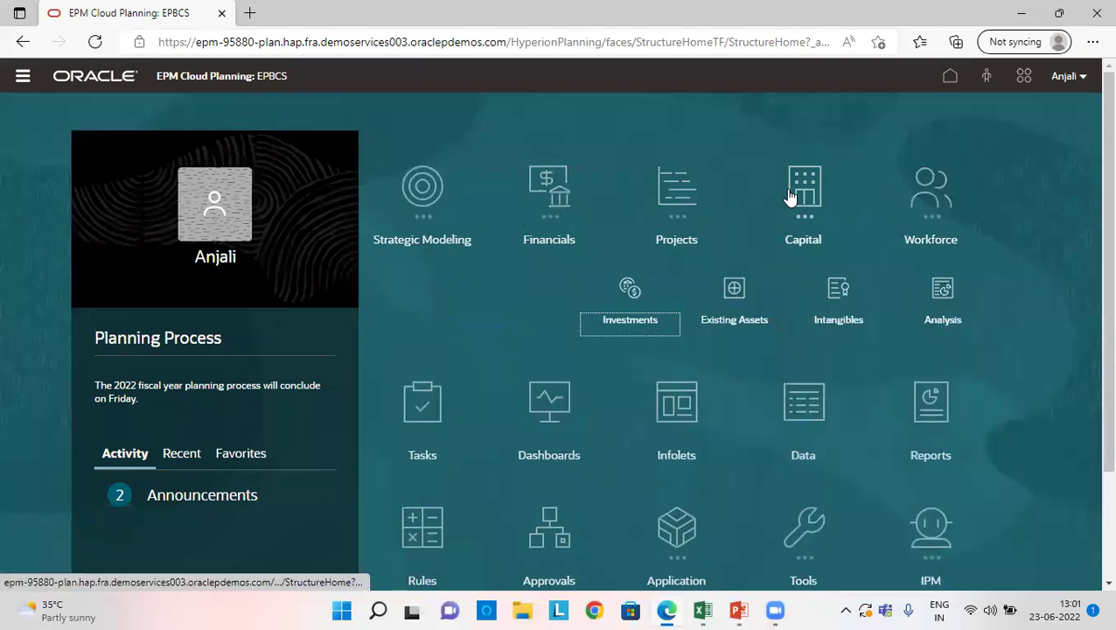
click(727, 326)
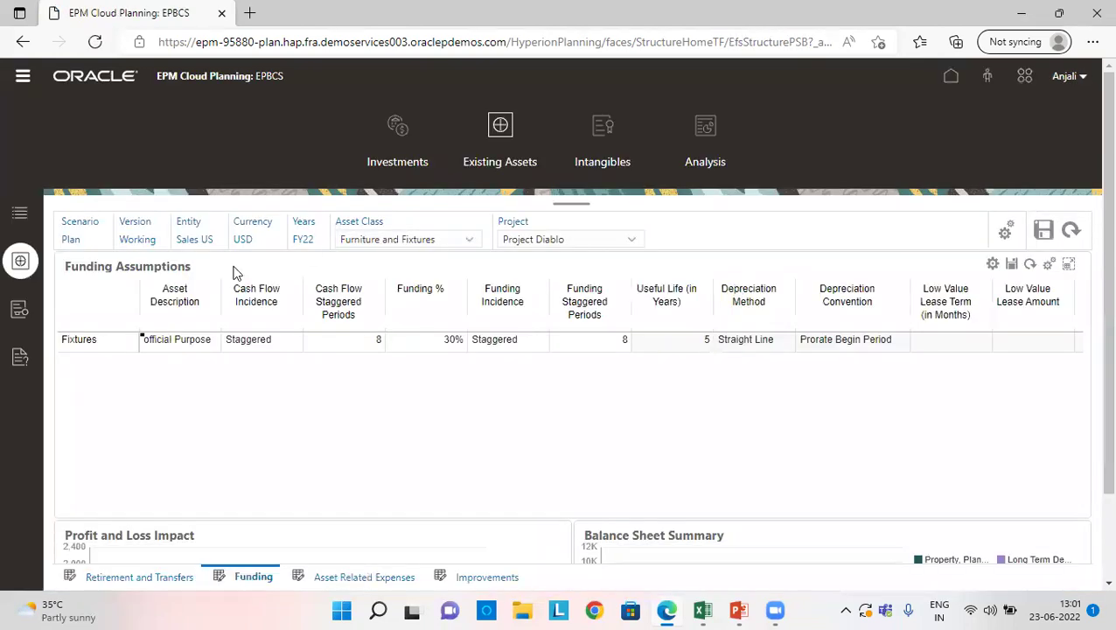
click(21, 360)
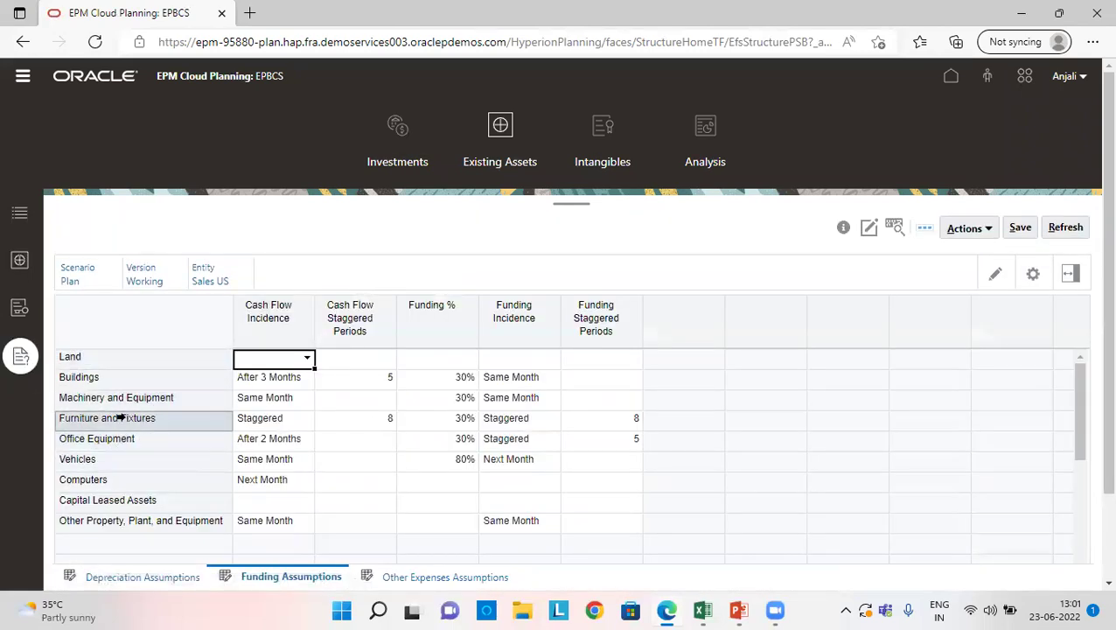
- Review Furniture and Fixtures' Cash Flow Incidence value and its available timing options
click(276, 422)
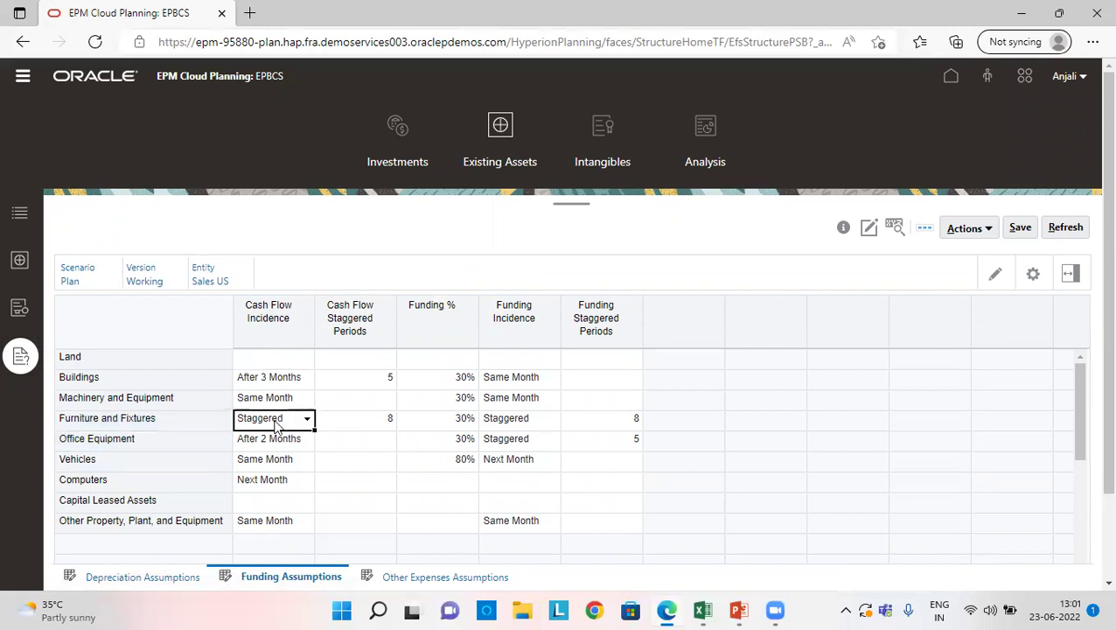
click(291, 328)
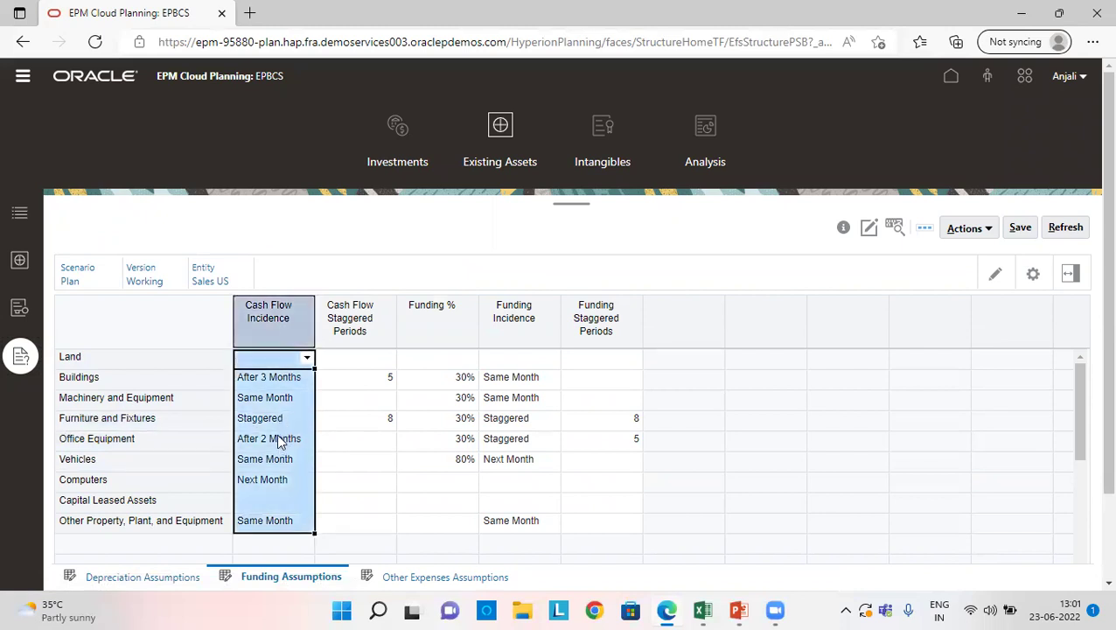
click(276, 426)
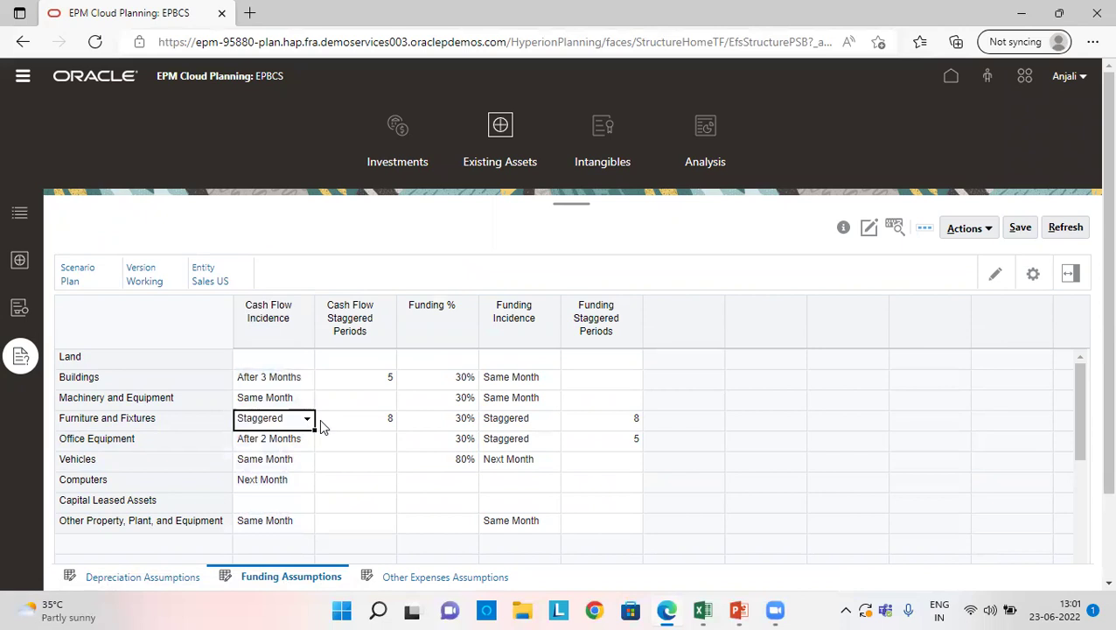
click(307, 419)
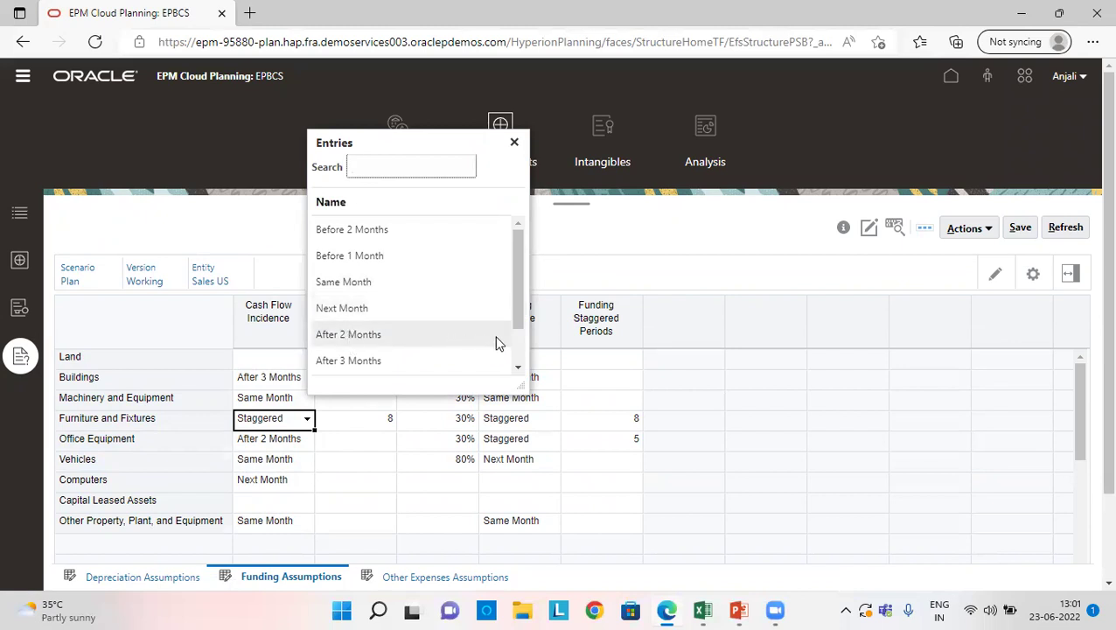
click(517, 367)
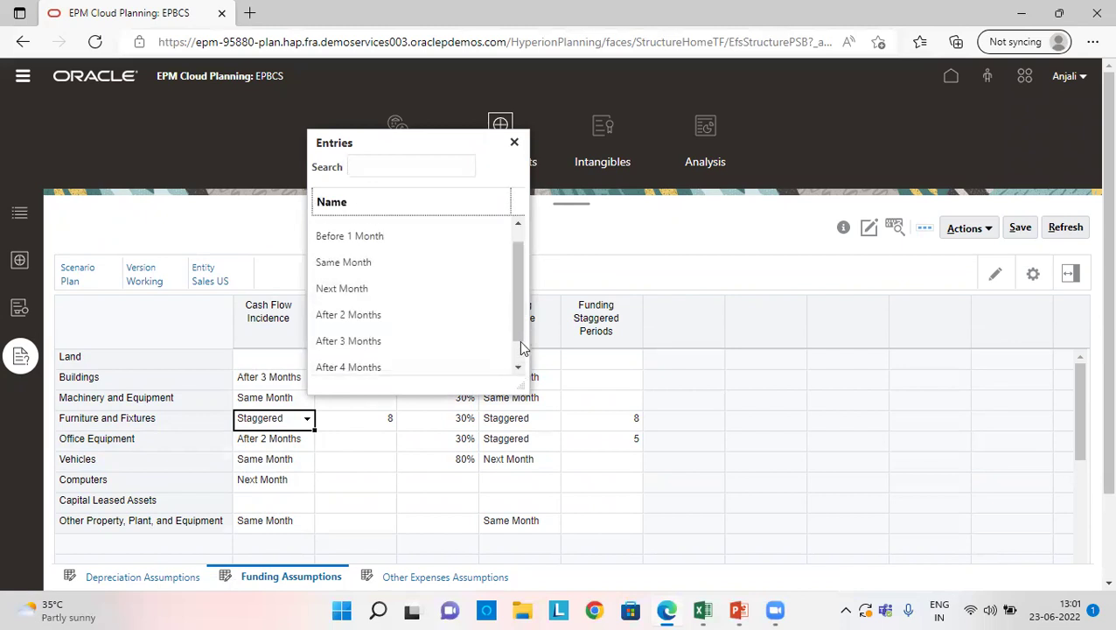
drag(518, 328, 522, 359)
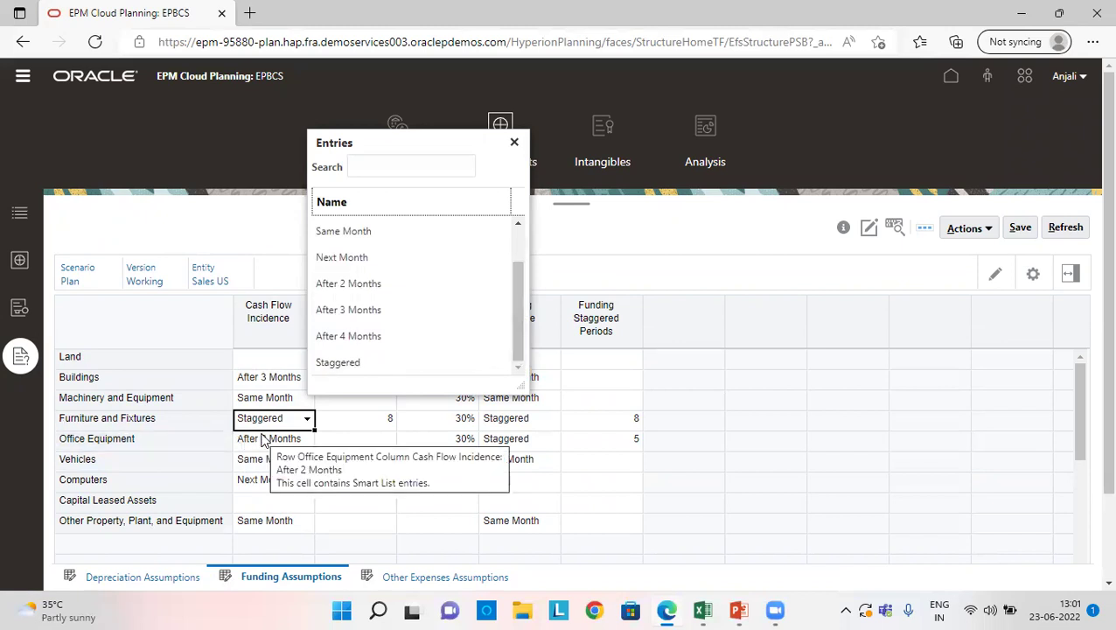
- Confirm Furniture and Fixtures' 8 staggered periods and 30% funding, then open asset-level funding
click(354, 420)
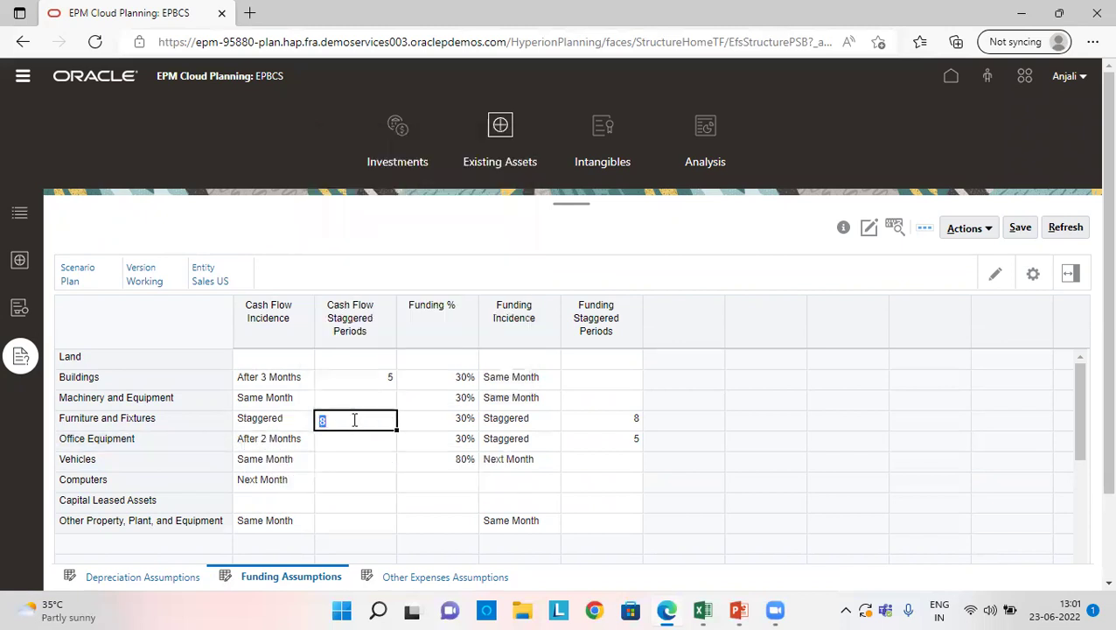
click(445, 417)
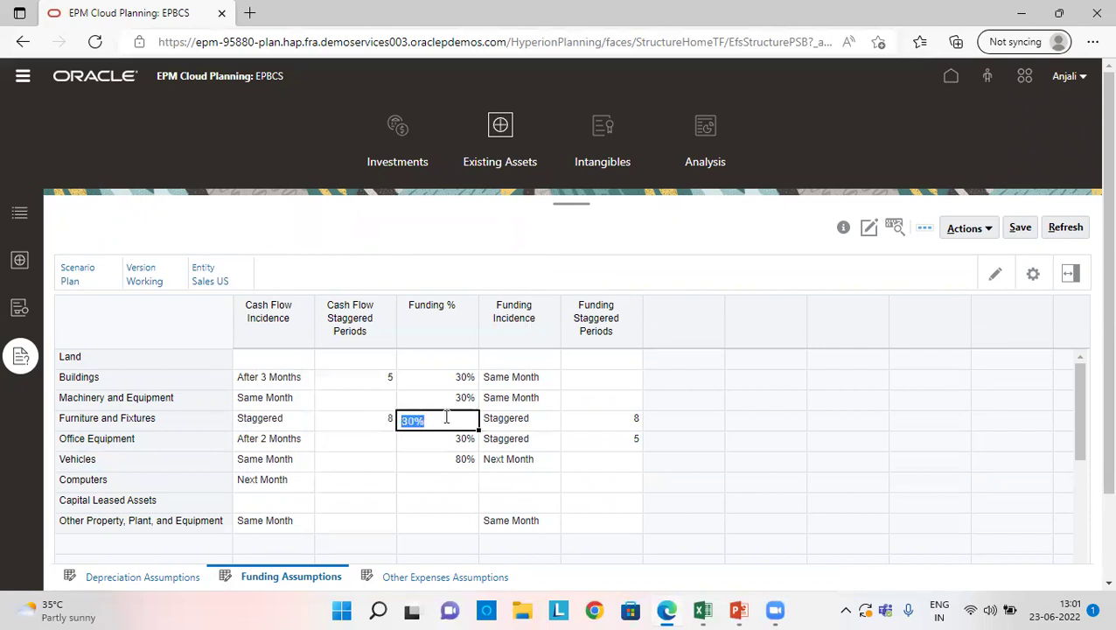
click(524, 422)
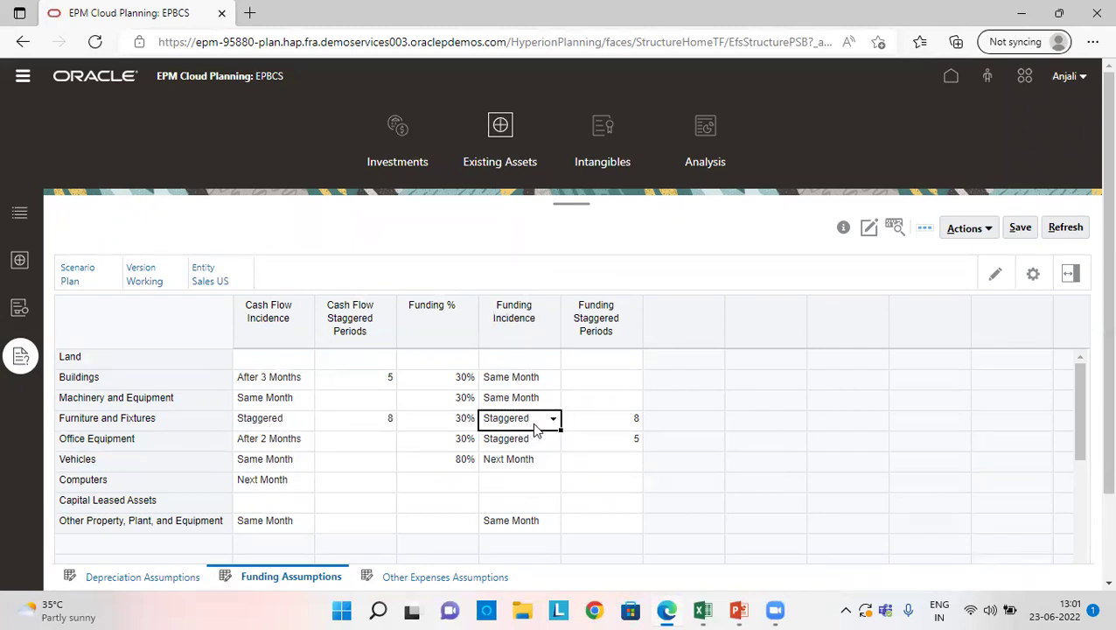
click(622, 422)
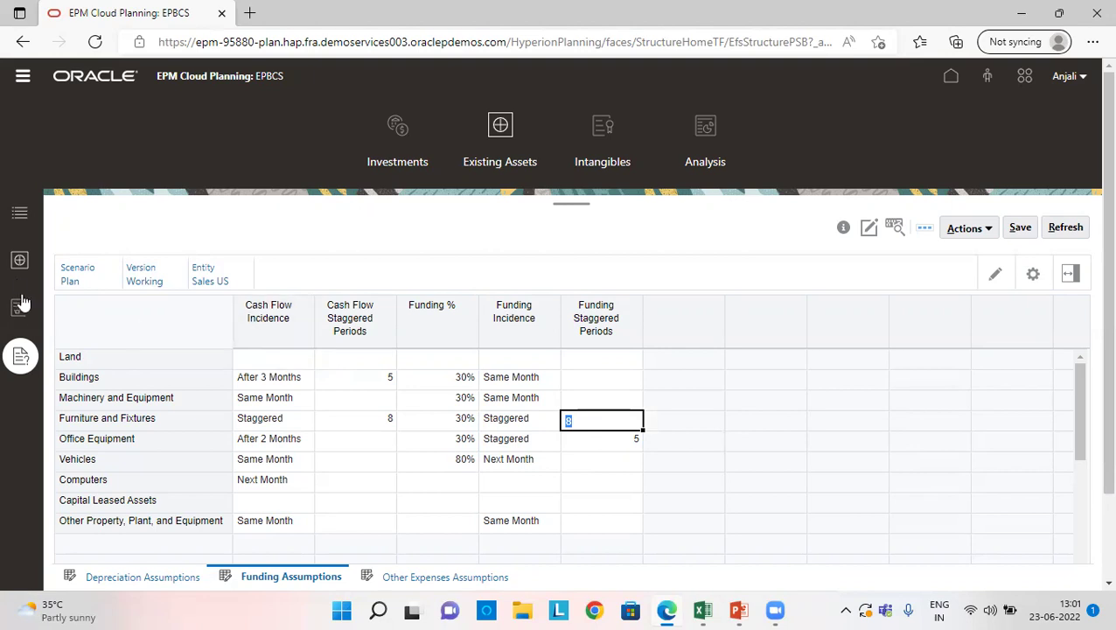
click(22, 260)
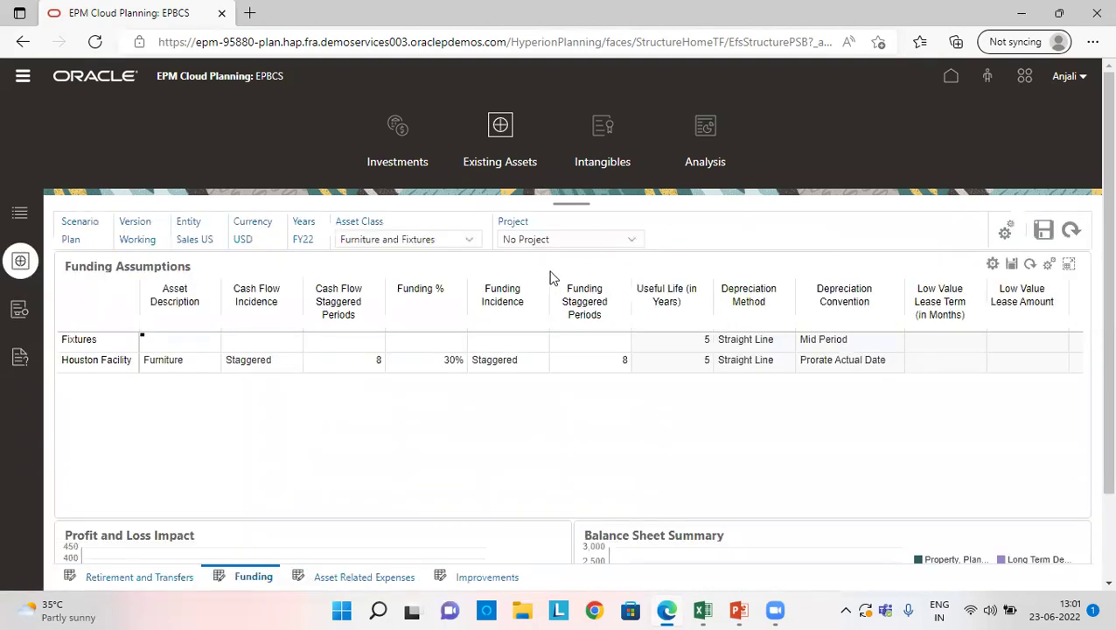
- Load Project Diablo's funding assumptions and view the Fixtures asset value of 8,040
click(545, 241)
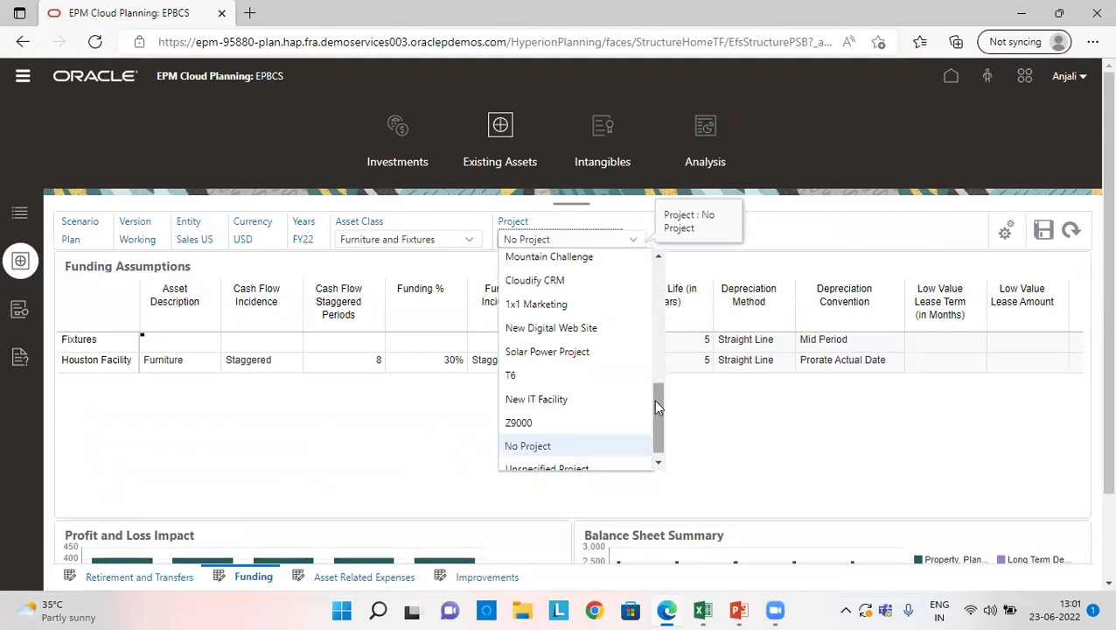
drag(660, 409, 659, 263)
click(573, 309)
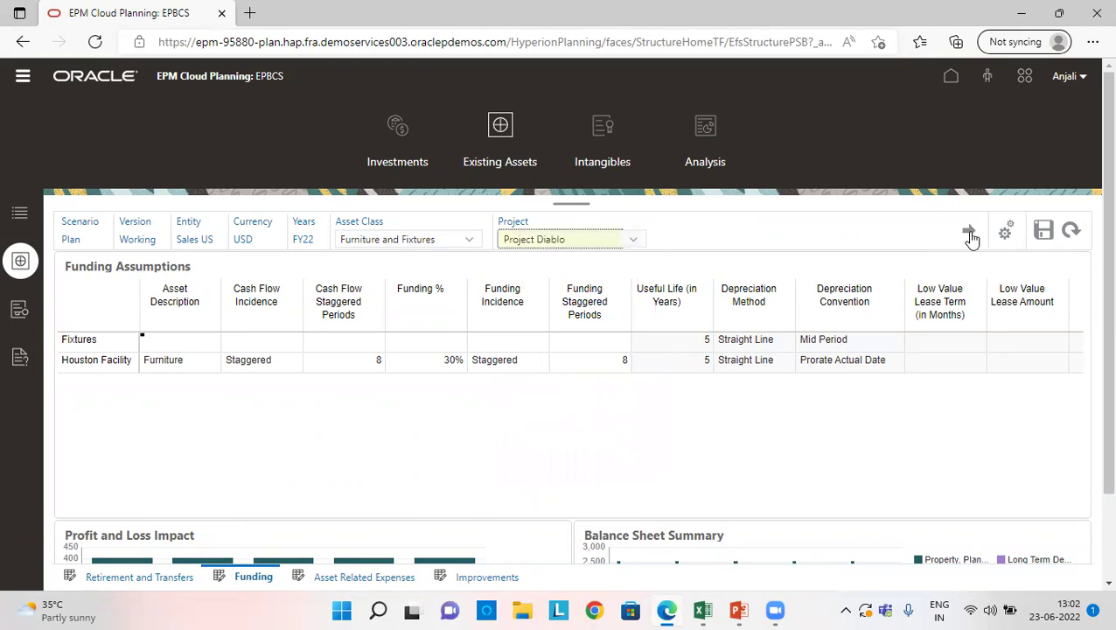
click(970, 232)
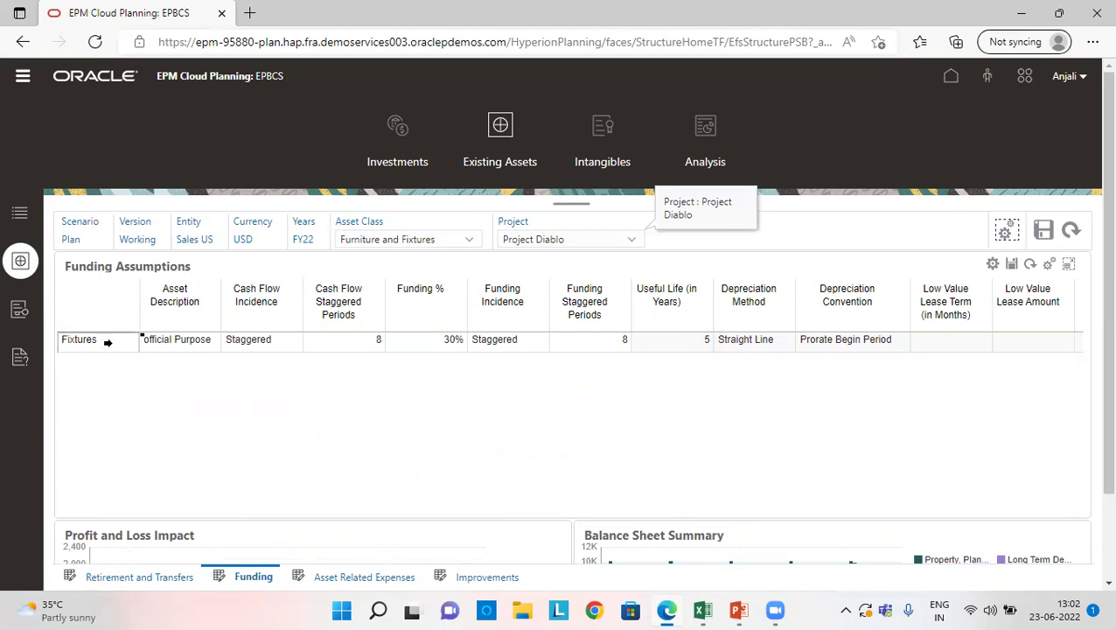
mouse_move(279, 500)
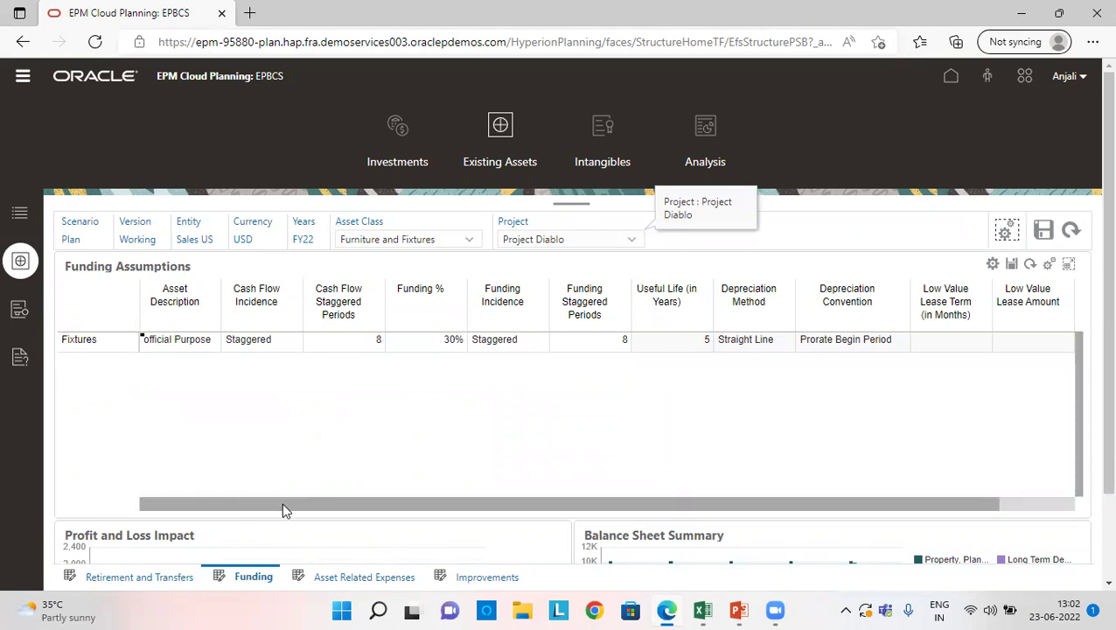
drag(281, 502, 437, 505)
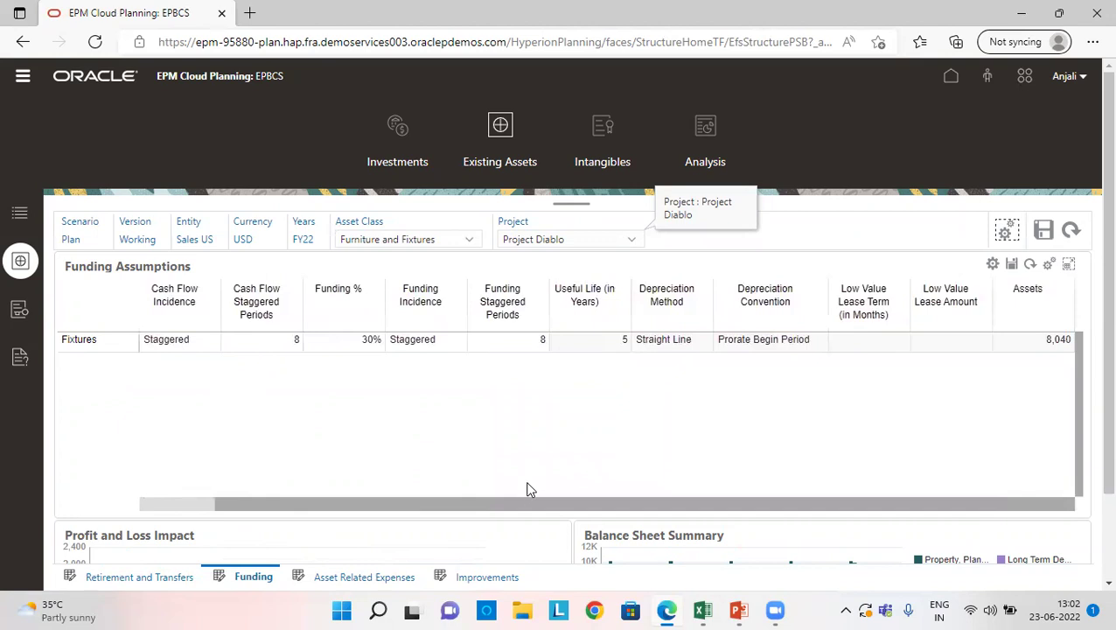
click(1029, 349)
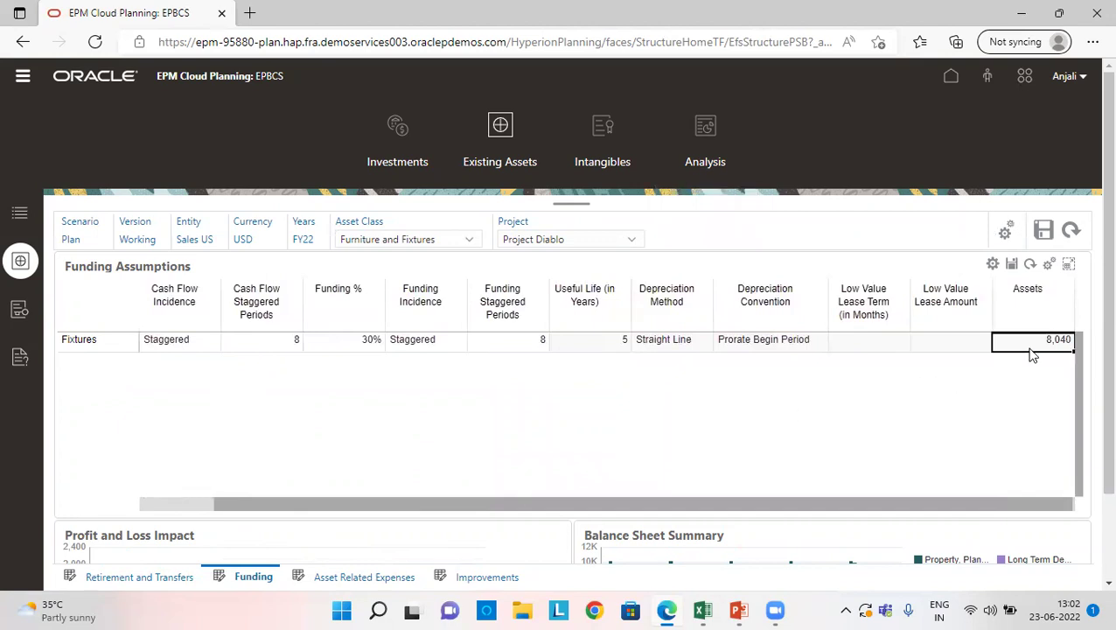
- In Cash Flow Impacts, expand Total All down to Fixture2112 and view its yearly funding inflow
click(708, 151)
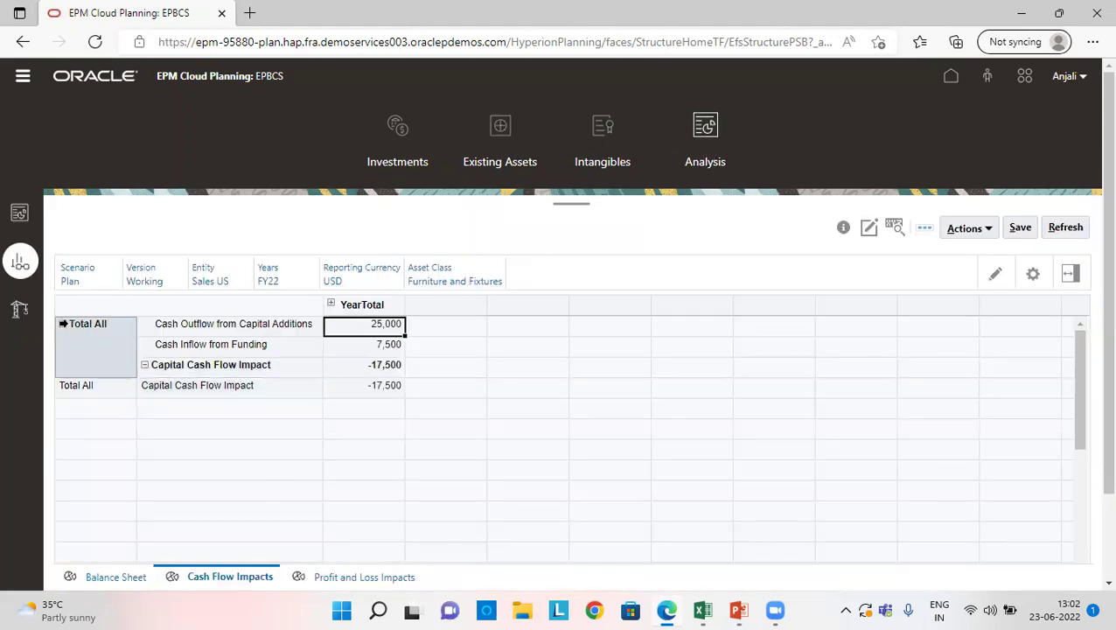
click(63, 327)
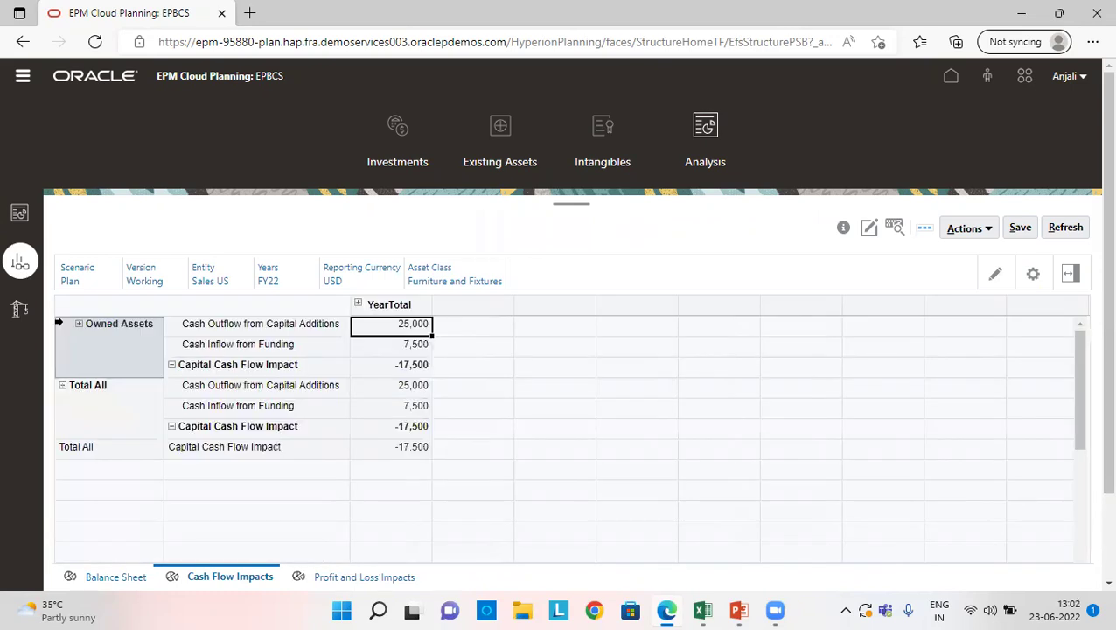
click(78, 325)
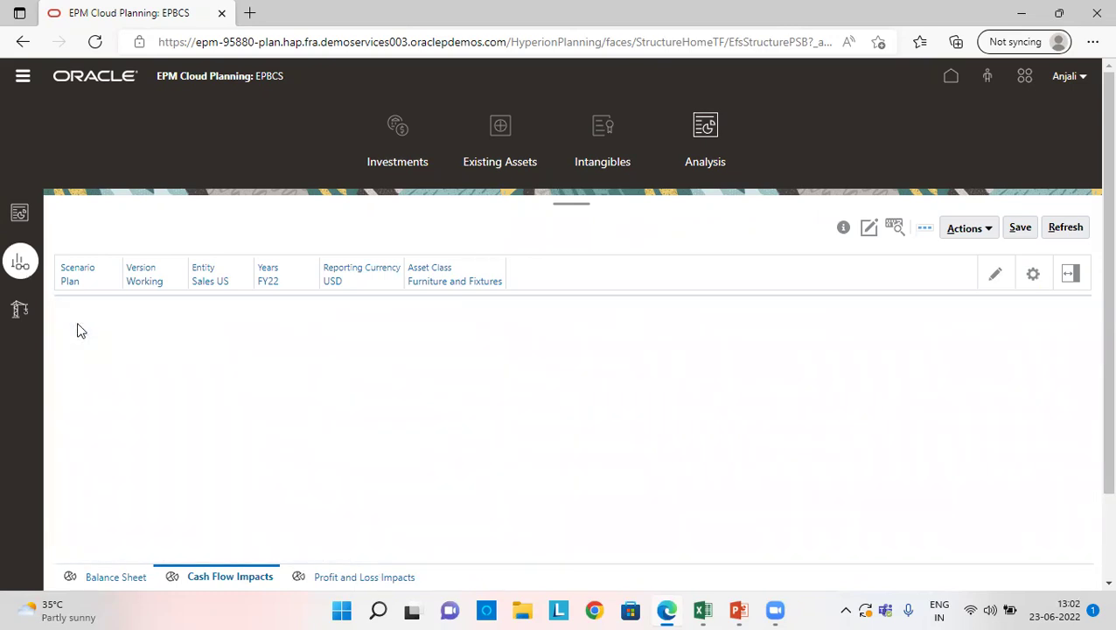
click(92, 324)
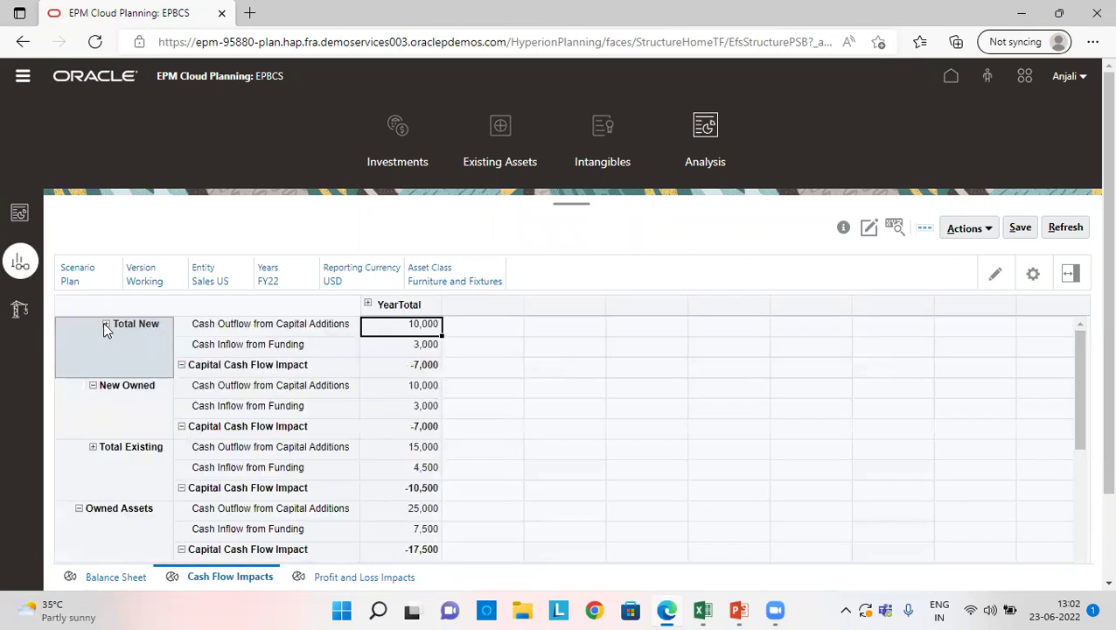
click(106, 324)
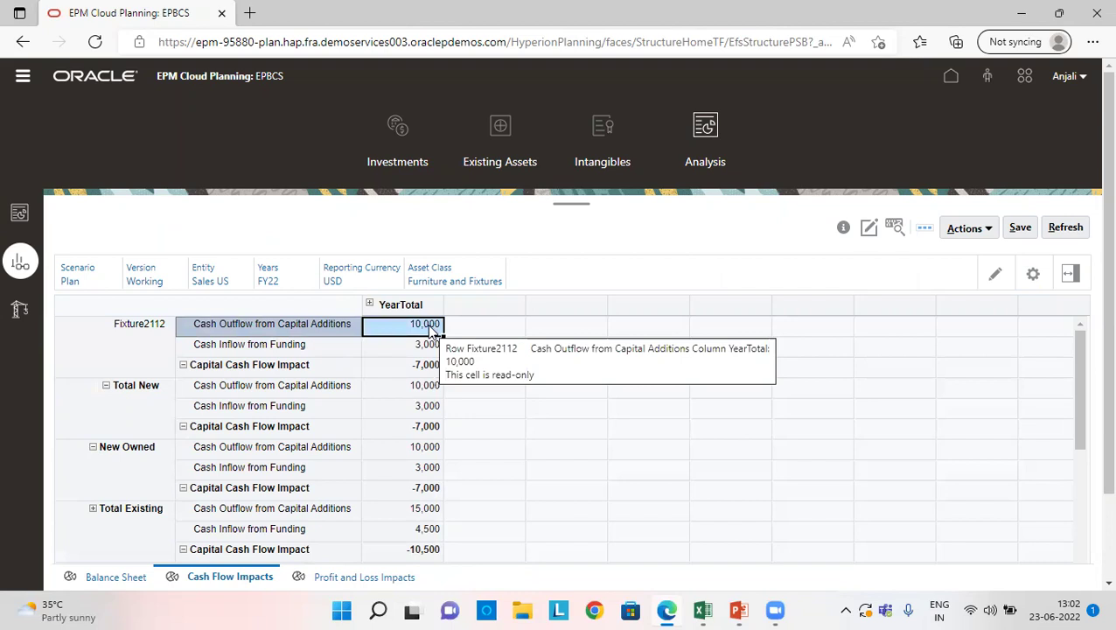
click(427, 345)
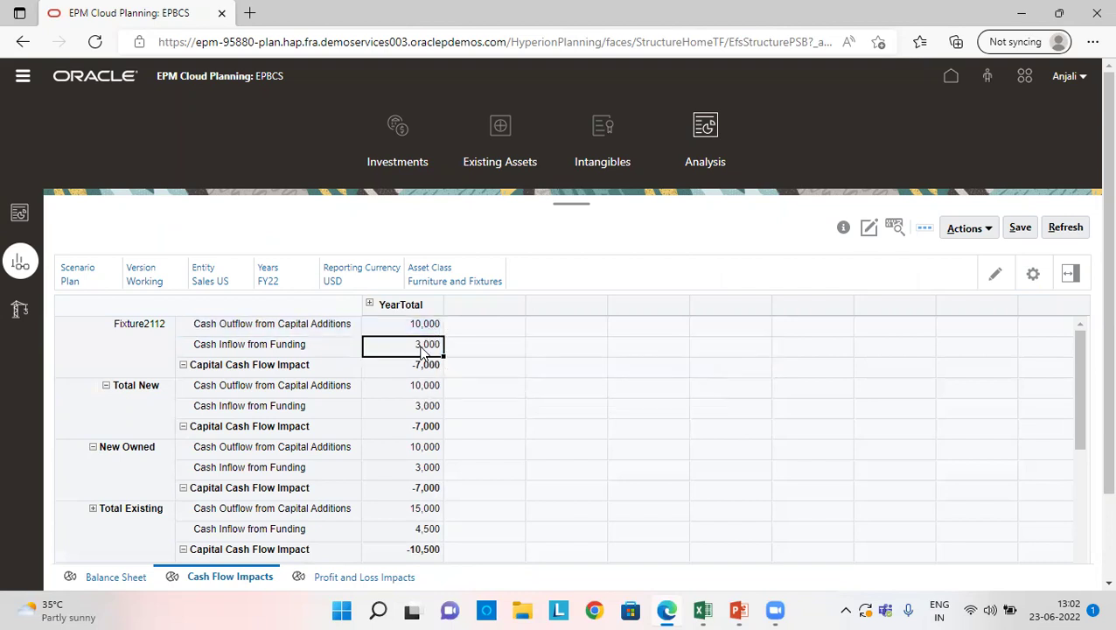
- Expand YearTotal and Q1 into months, showing 1,250 outflow and 375 funding per month
click(369, 305)
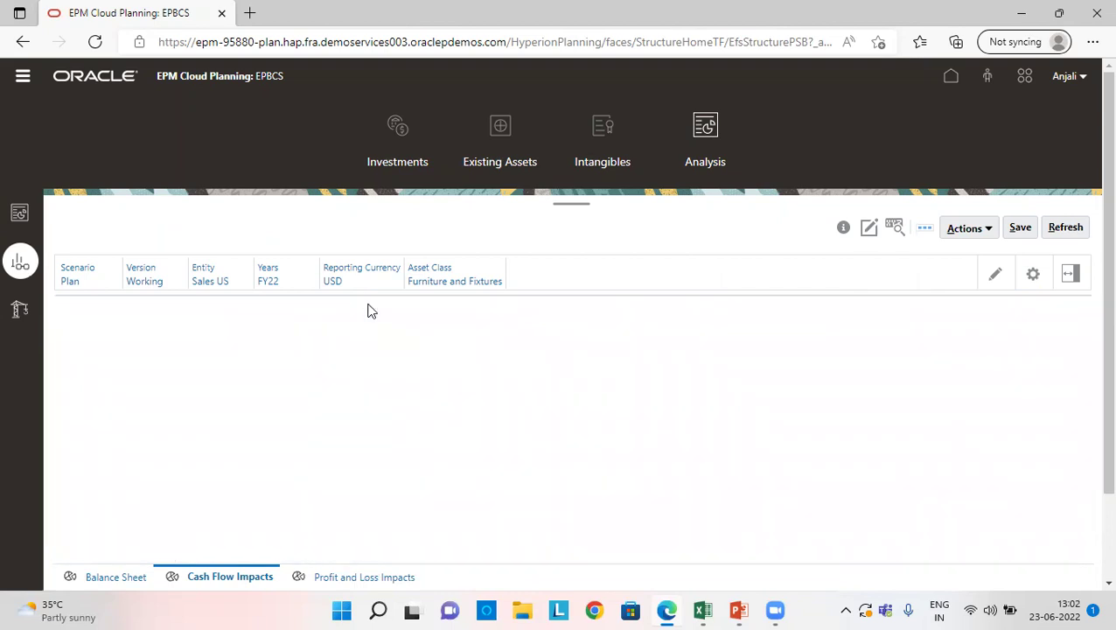
click(369, 304)
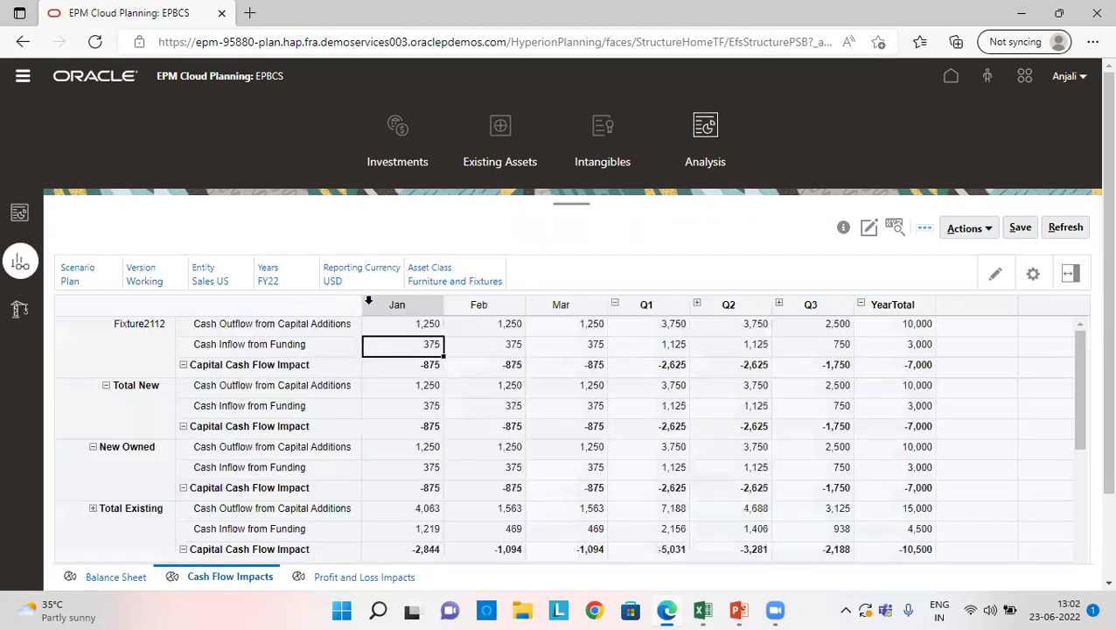
key(alt+Tab)
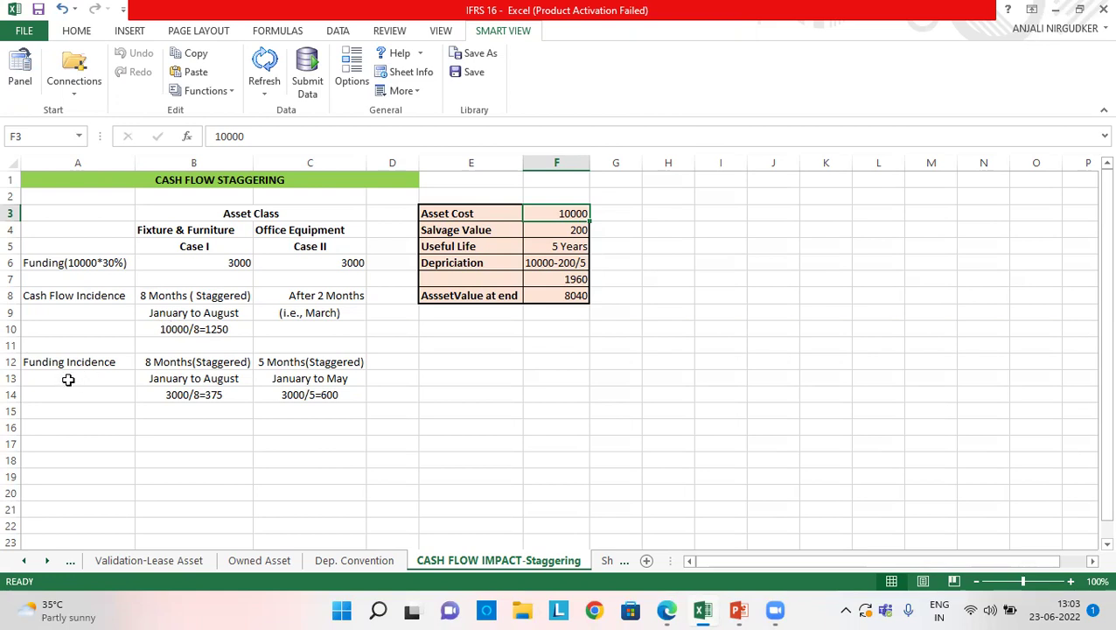
- Compare Excel's 3000/8=375 and 10000/8=1250 figures with January's funding and outflow in EPBCS
click(221, 401)
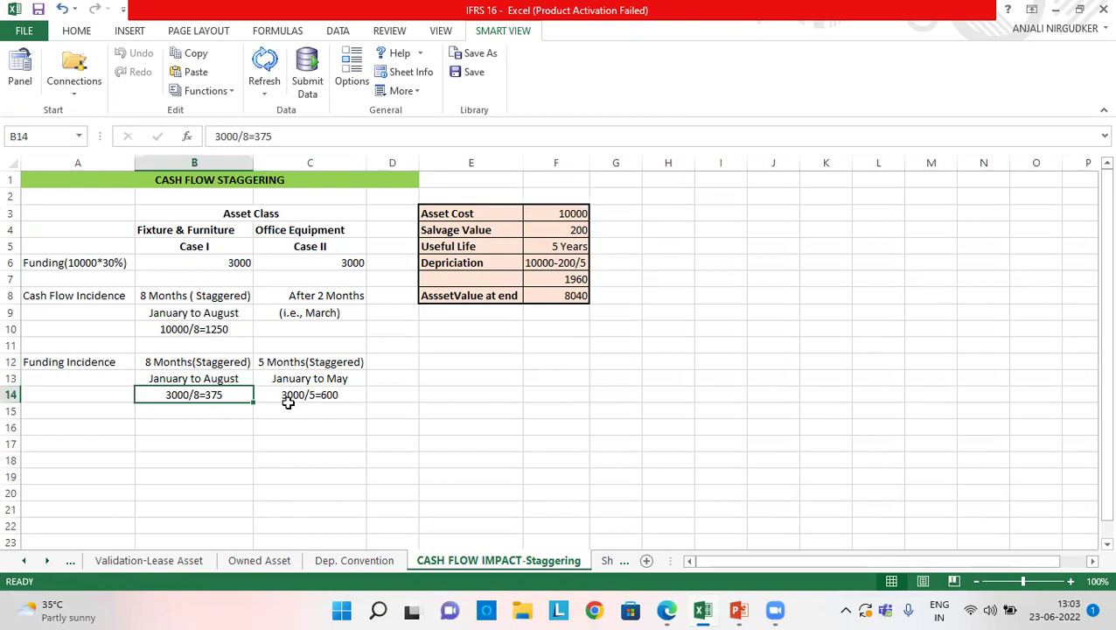
key(alt+Tab)
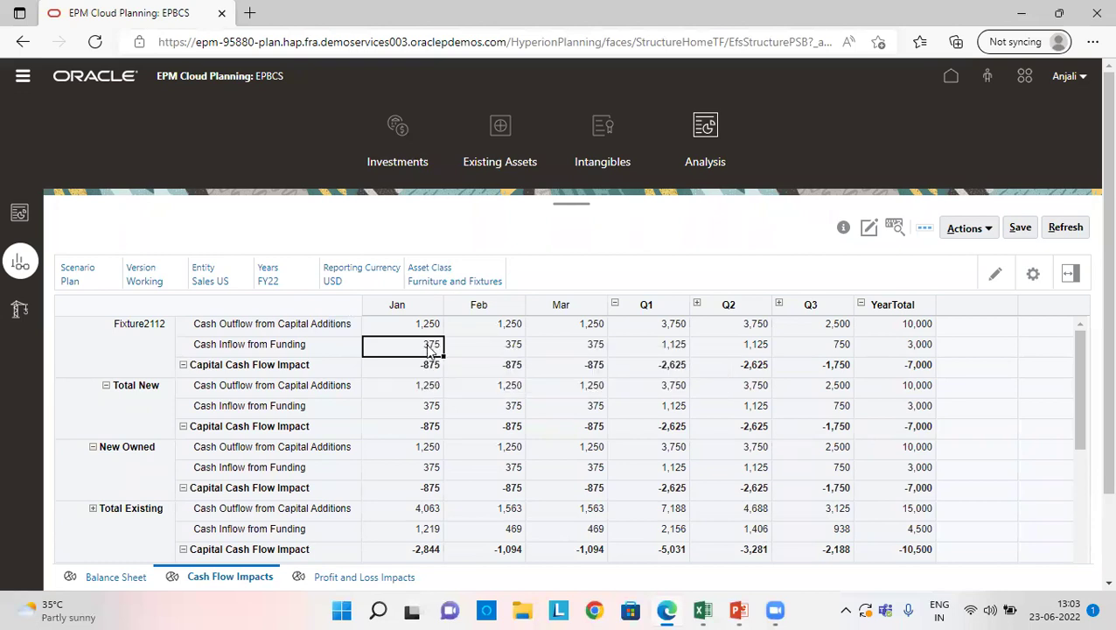
key(Up)
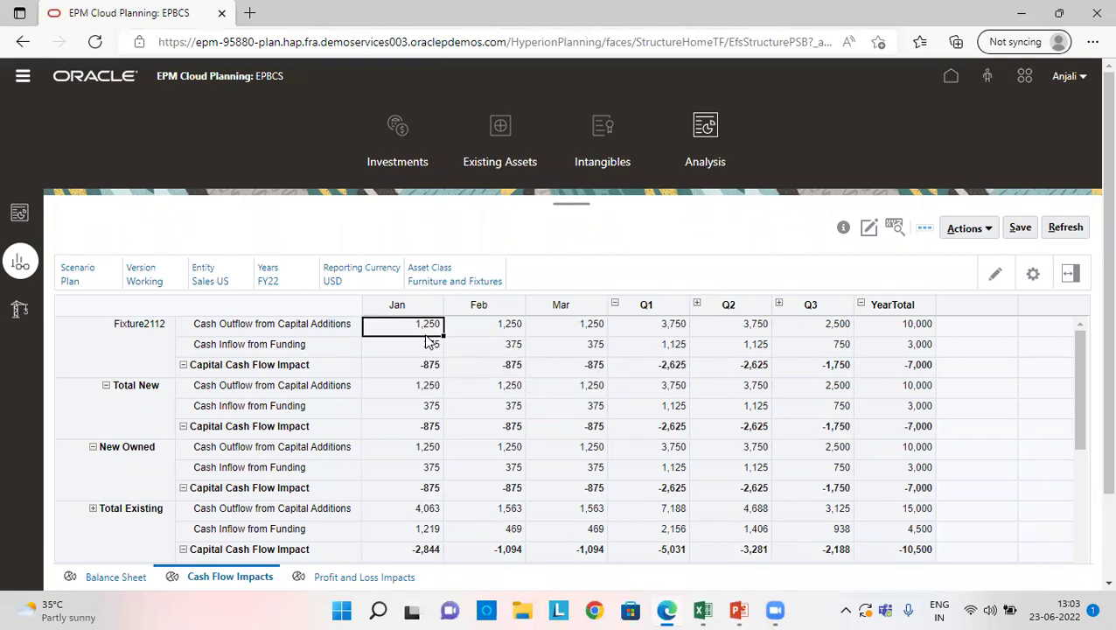
key(alt+Tab)
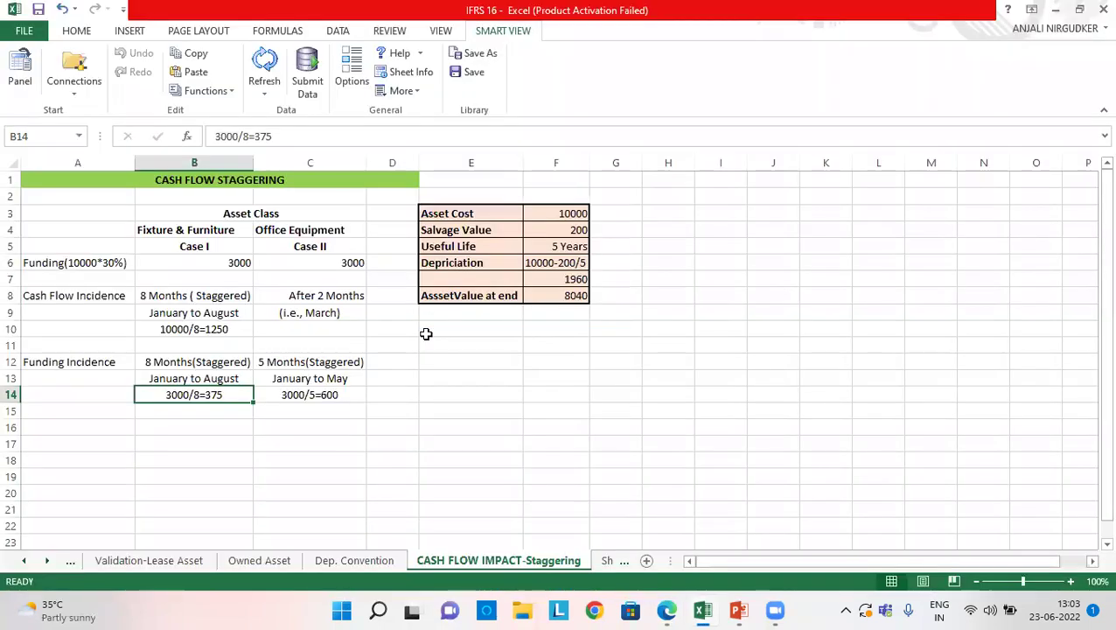
click(221, 328)
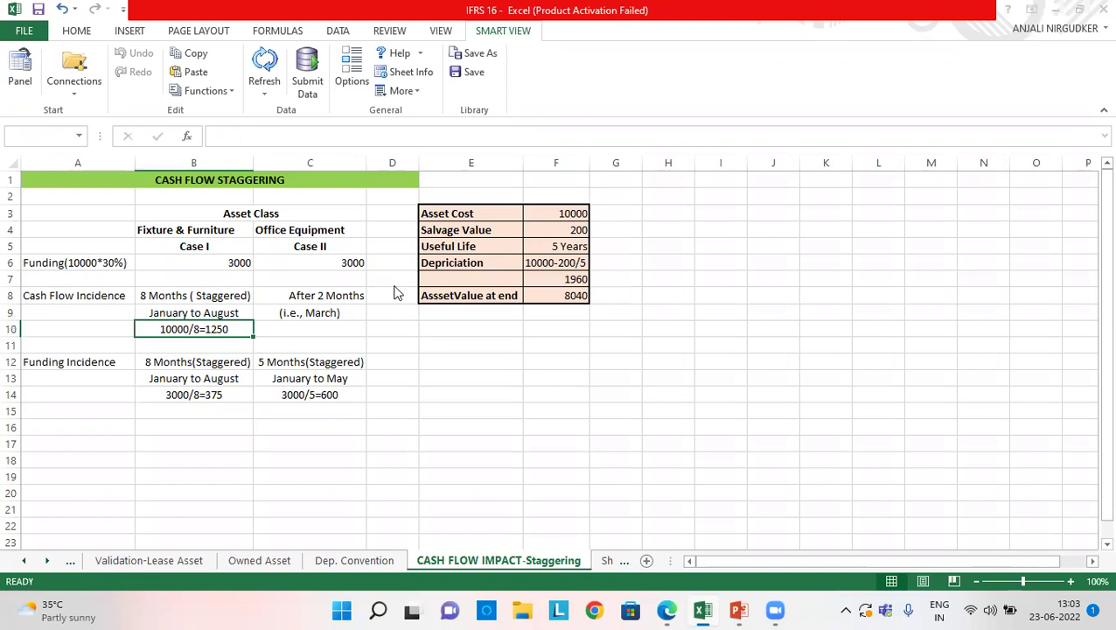
key(alt+Tab)
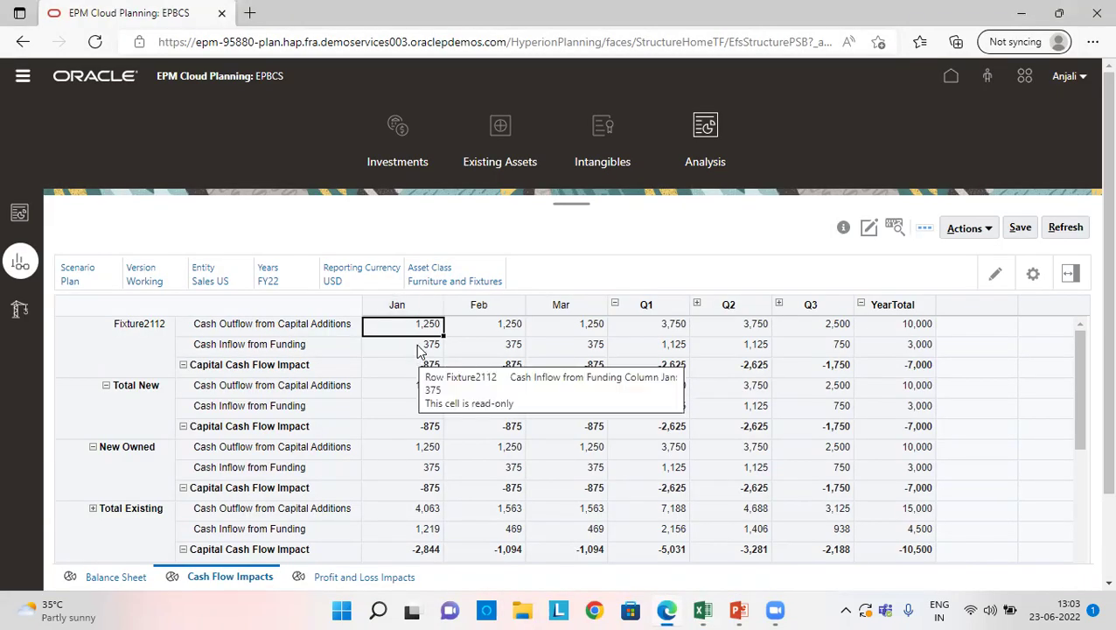
- Recheck January's 375 funding against Excel's 3000/8, then open Existing Assets funding assumptions
click(418, 350)
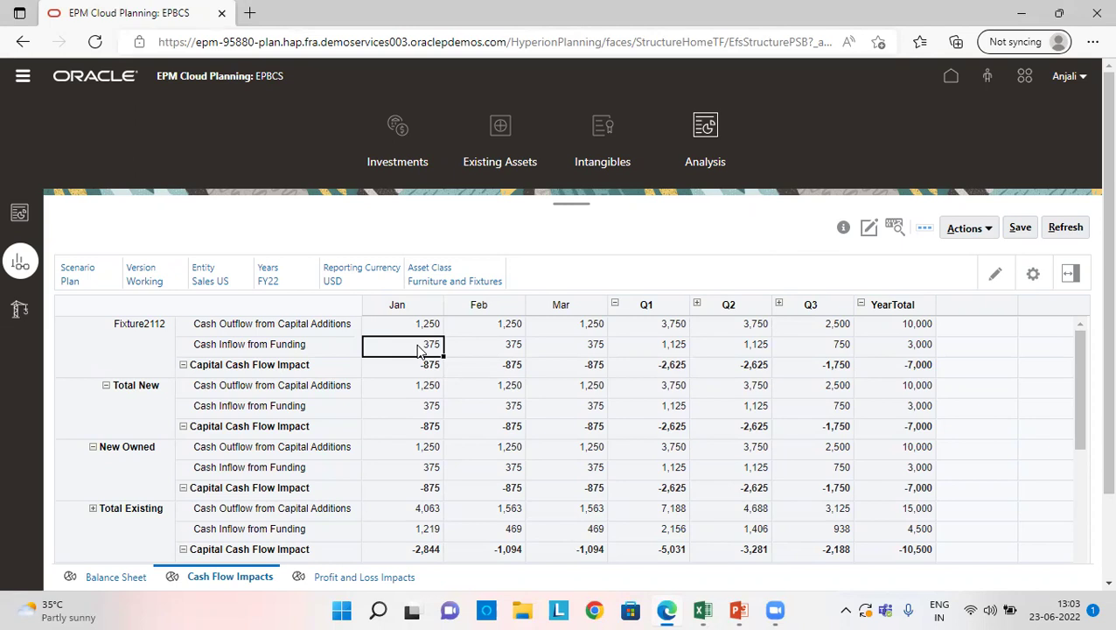
key(alt+Tab)
click(211, 395)
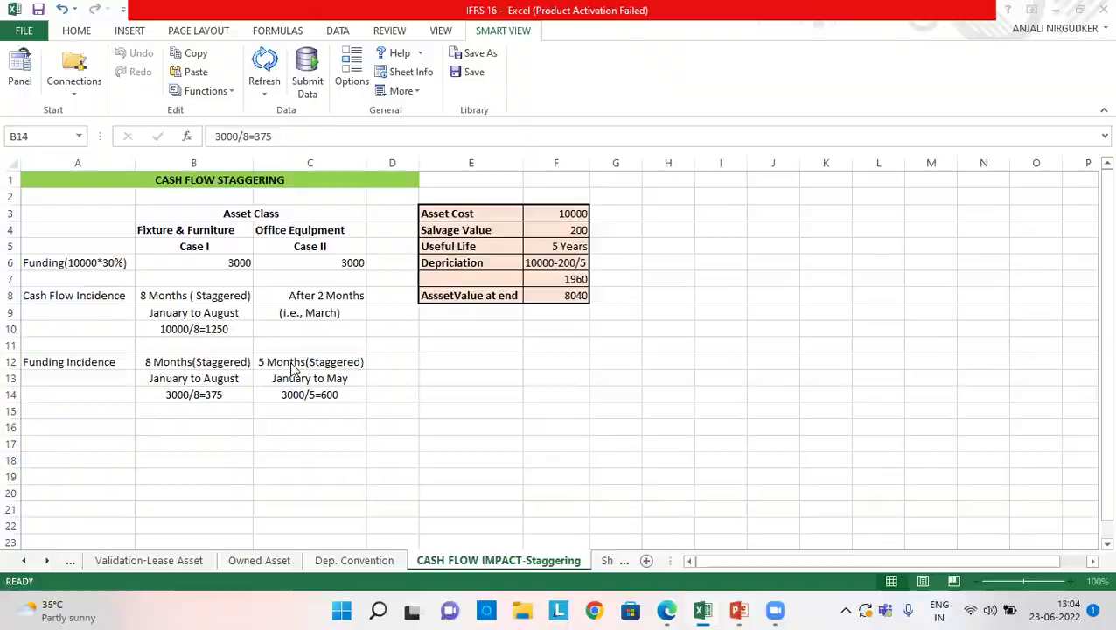
key(alt+Tab)
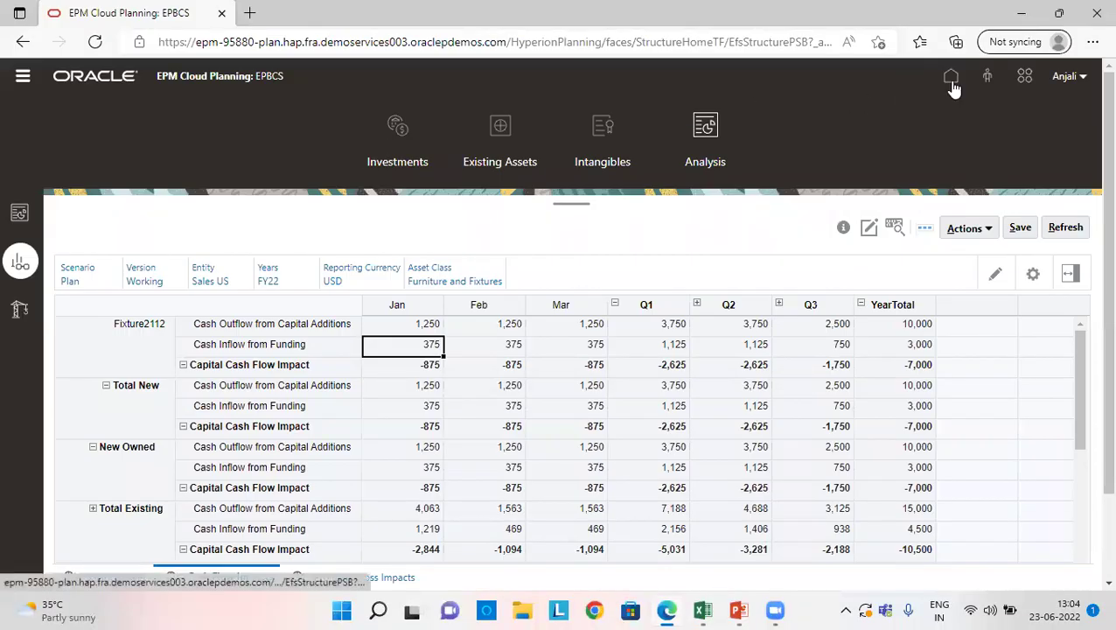
click(509, 146)
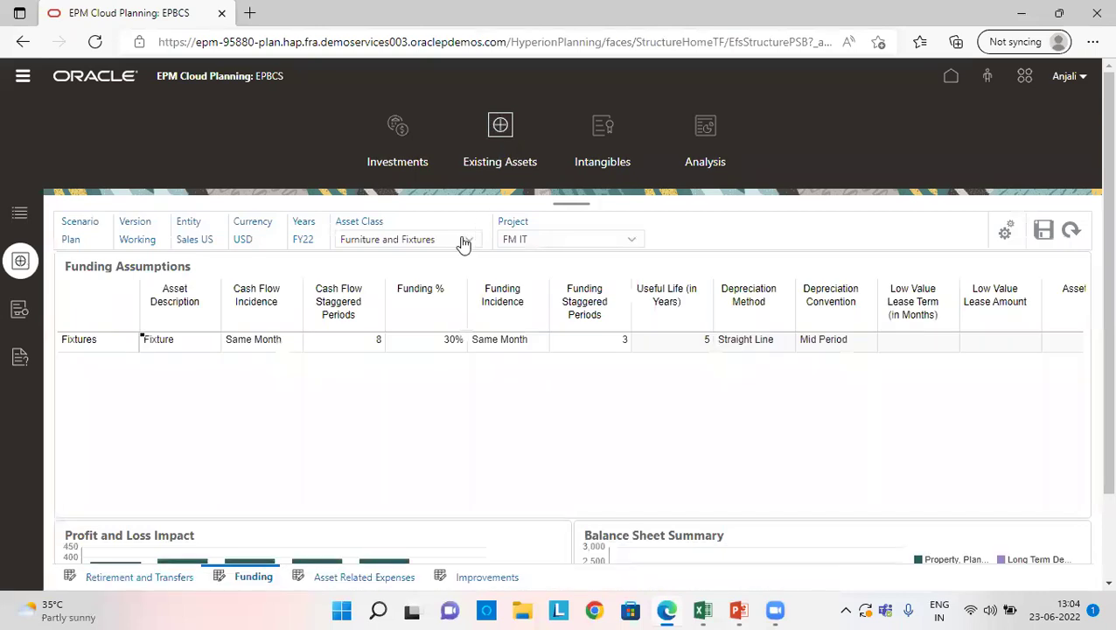
- Load the Office Equipment asset class, then return to the all-asset-class funding assumptions table
click(456, 247)
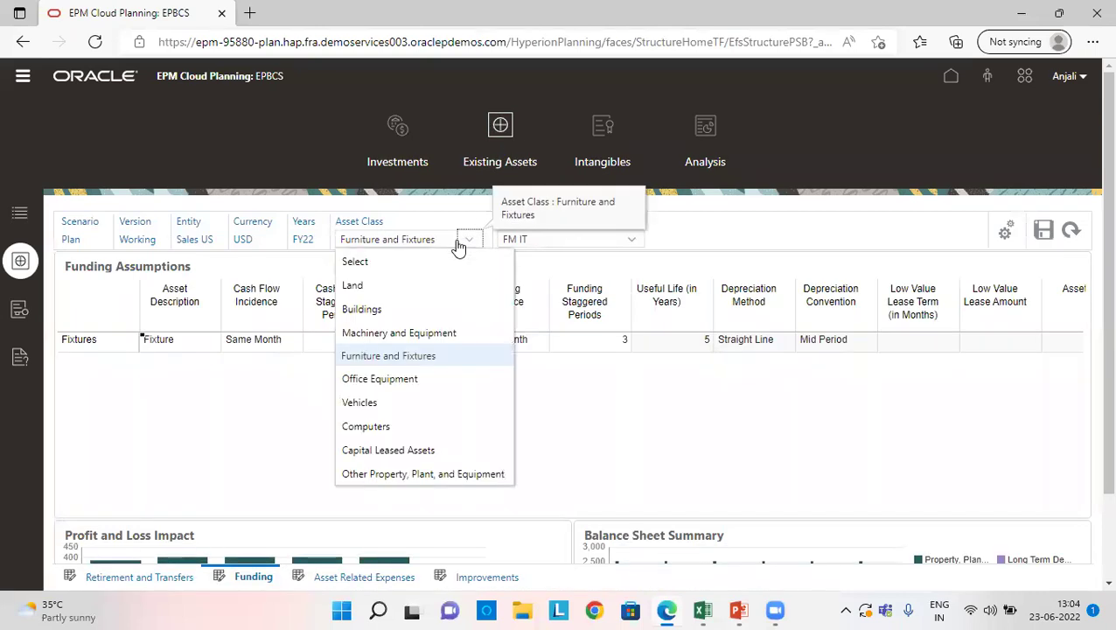
click(411, 384)
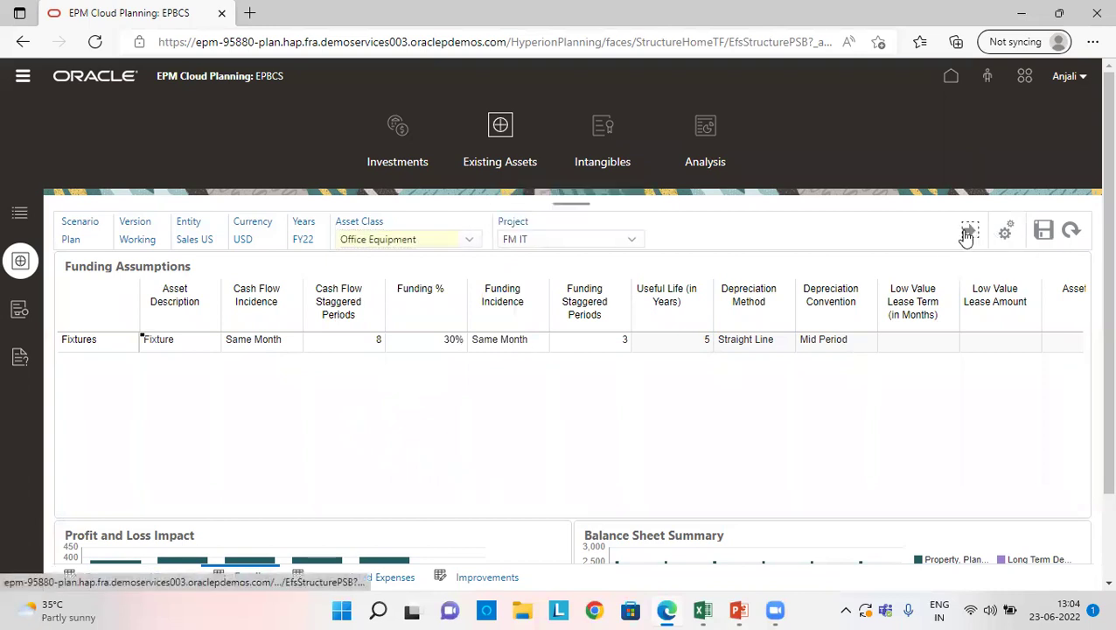
click(968, 233)
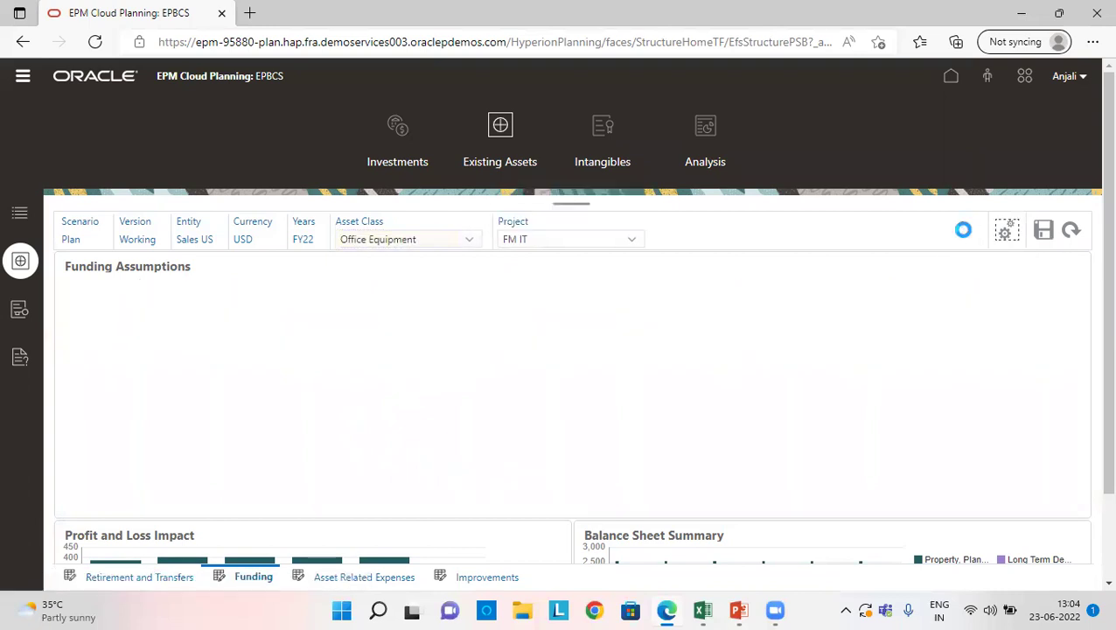
click(21, 358)
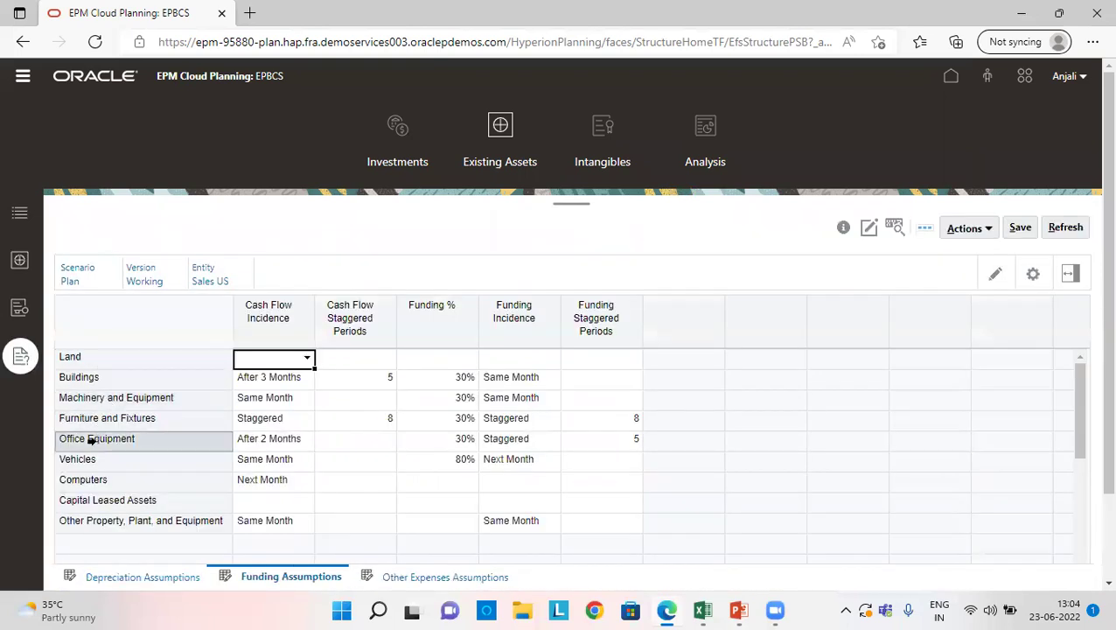
click(90, 441)
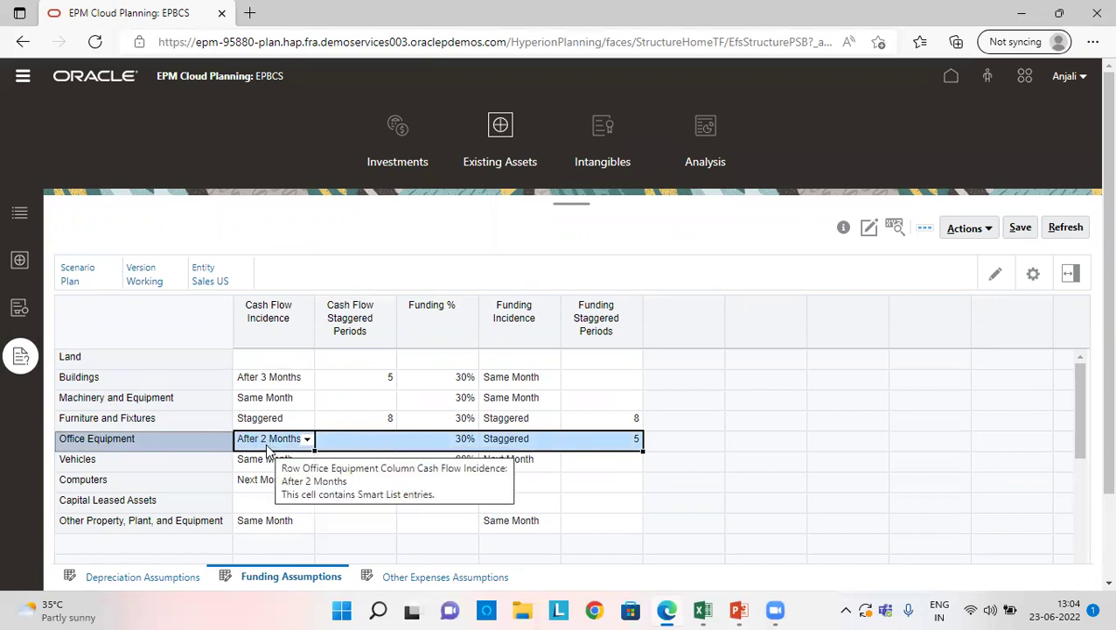
click(277, 327)
click(289, 445)
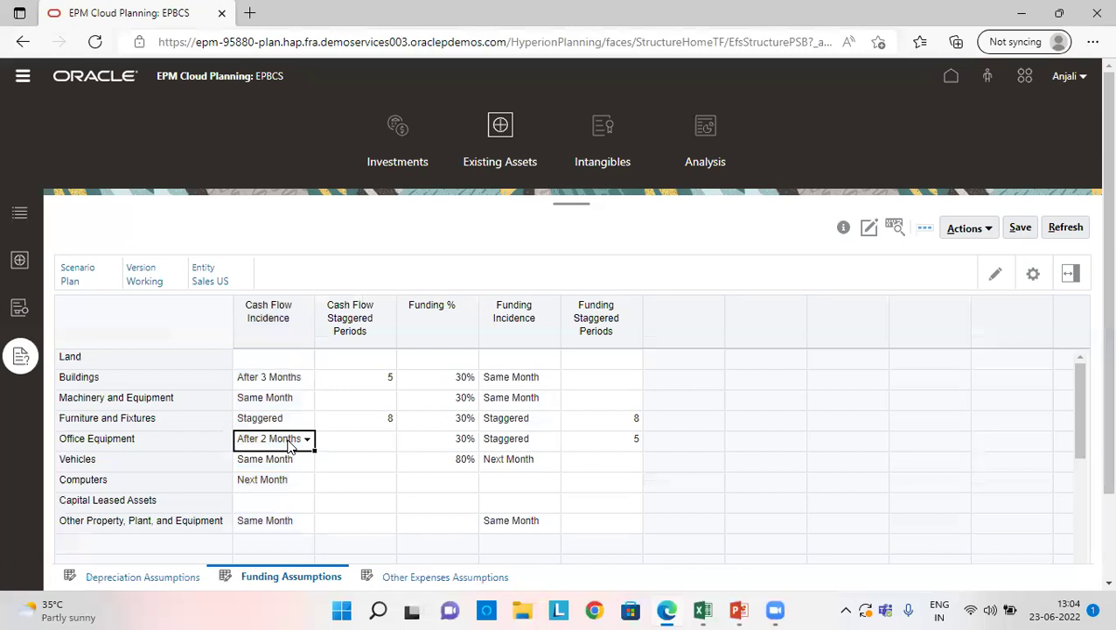
click(459, 443)
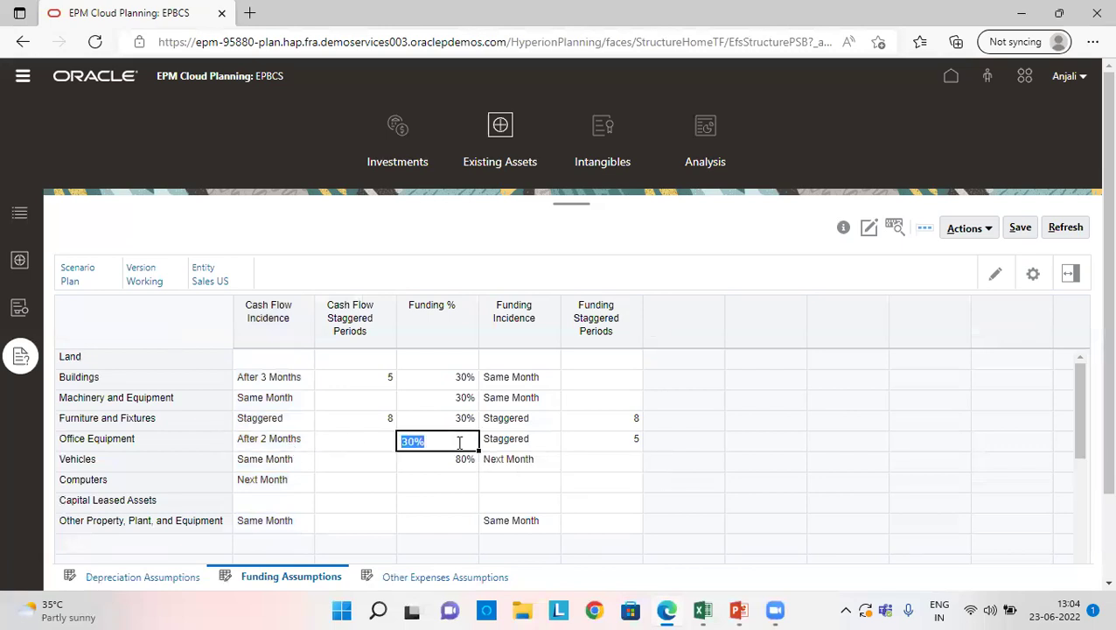
click(511, 447)
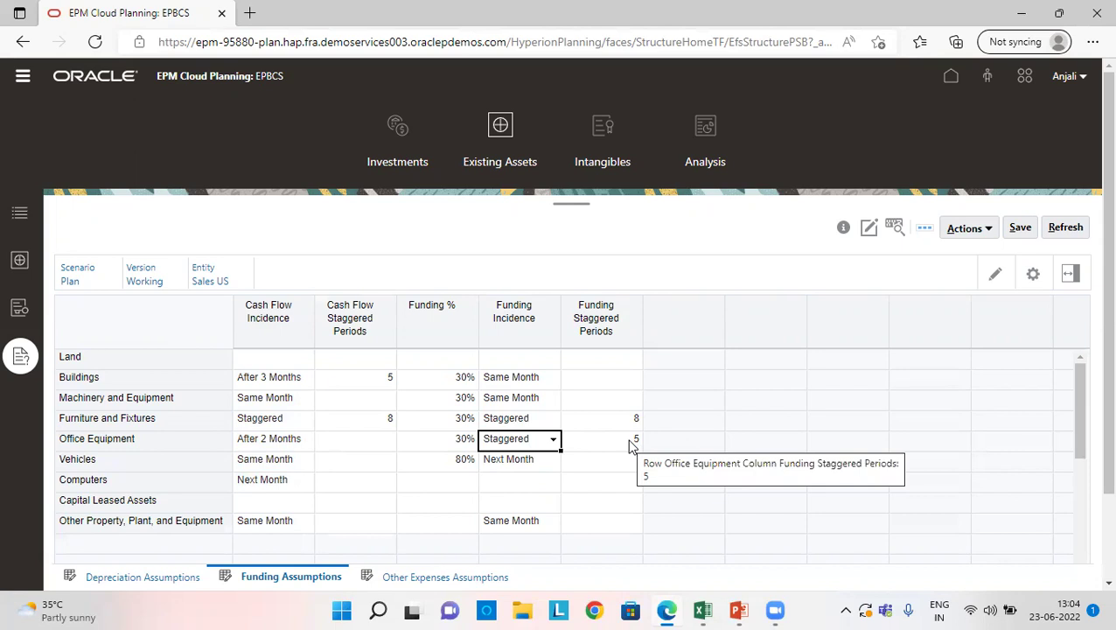
click(29, 276)
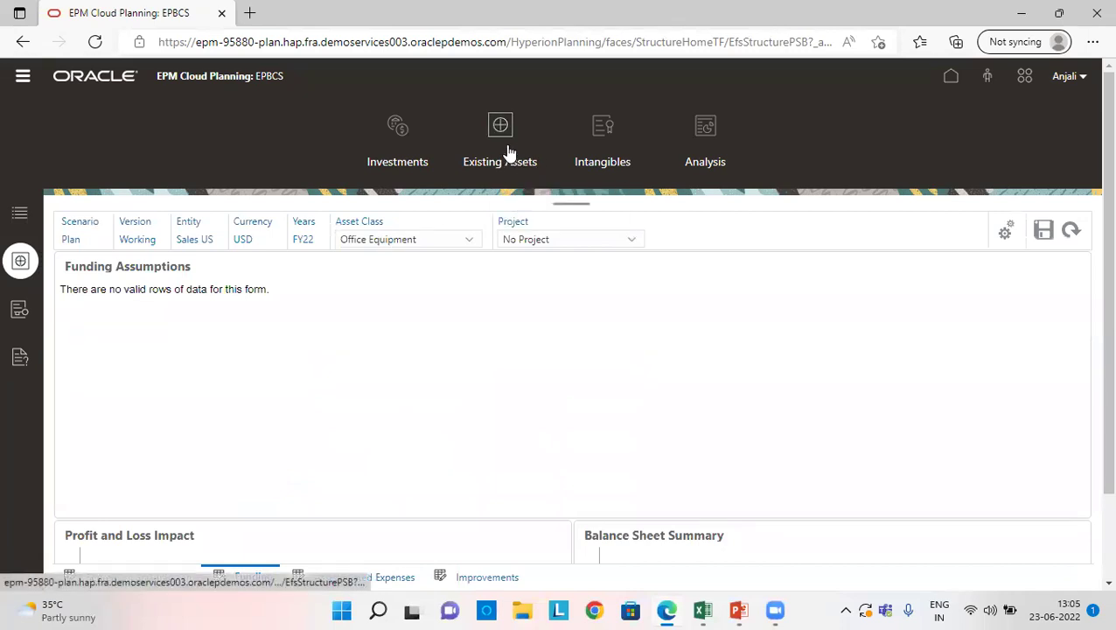
- Load Project Diablo's Office Equipment funding assumptions and open Cash Flow Impacts (15,500 outflow, 6,300 funding)
click(538, 240)
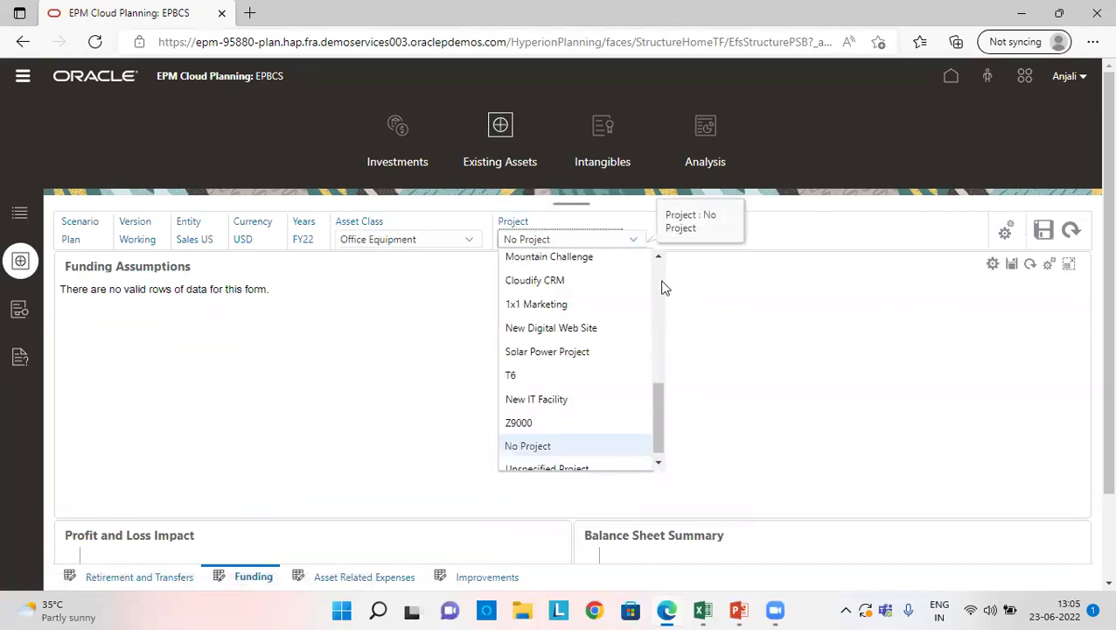
scroll(657, 281, up, 10)
click(573, 283)
click(570, 243)
click(548, 306)
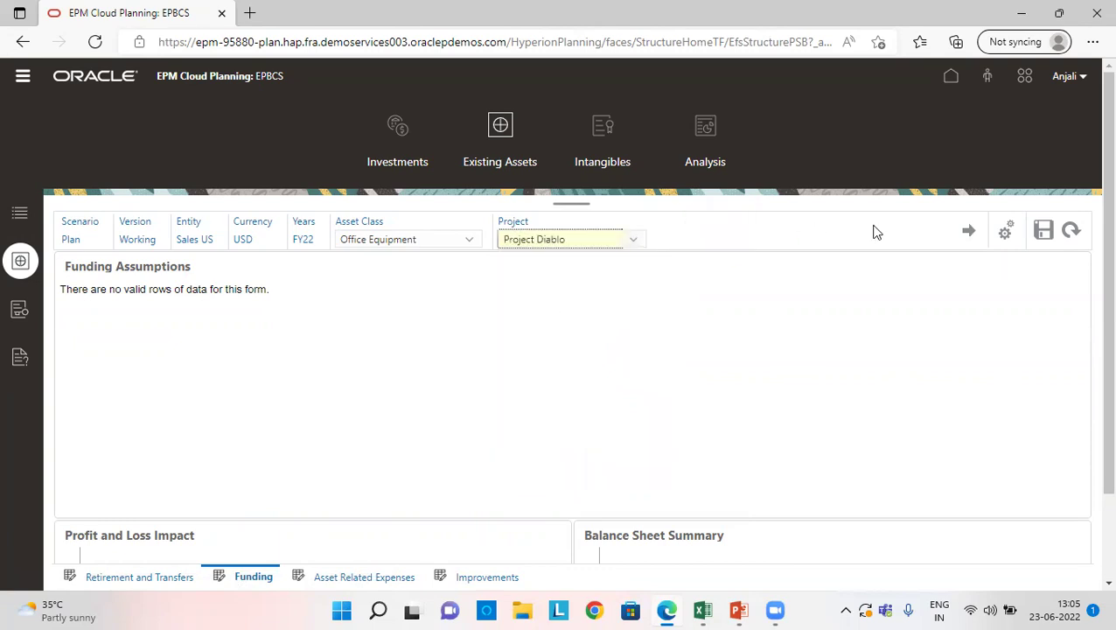
click(968, 232)
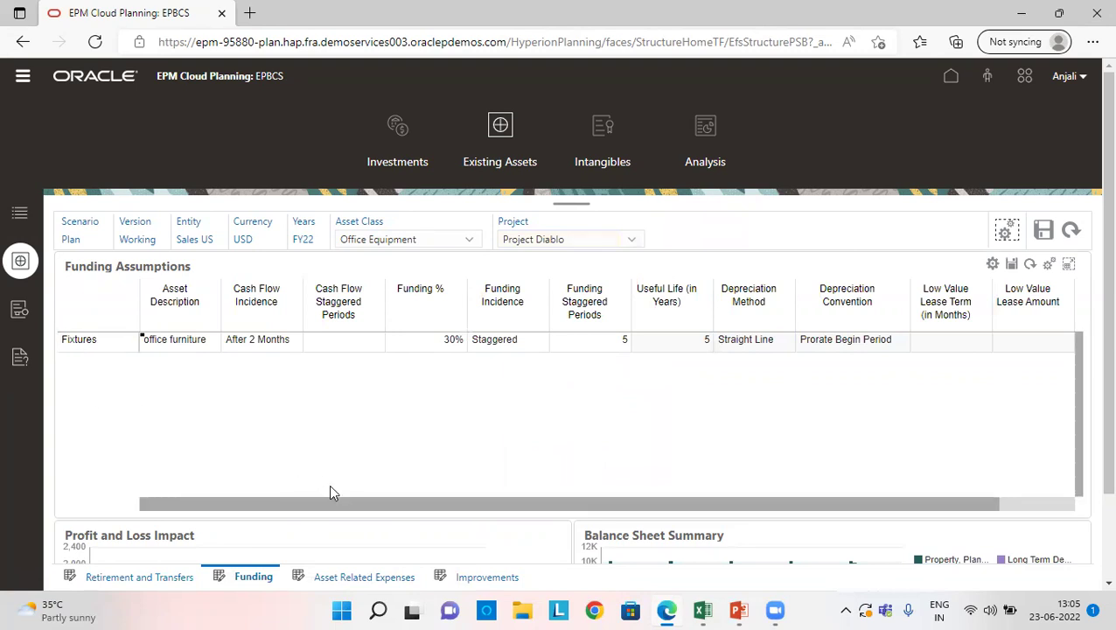
drag(349, 505, 504, 508)
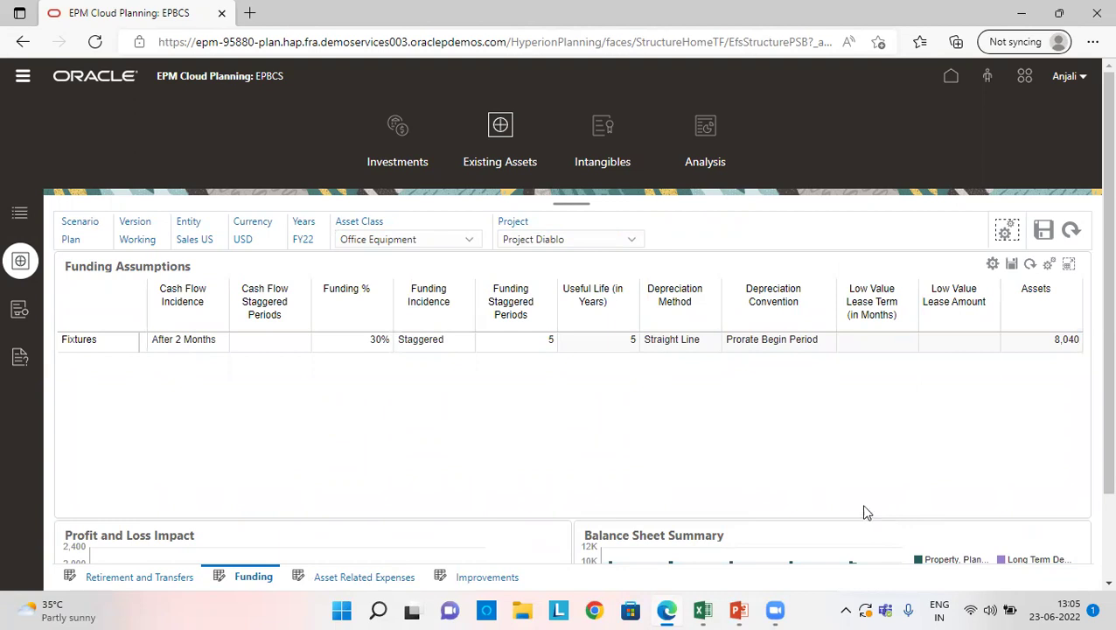
click(708, 163)
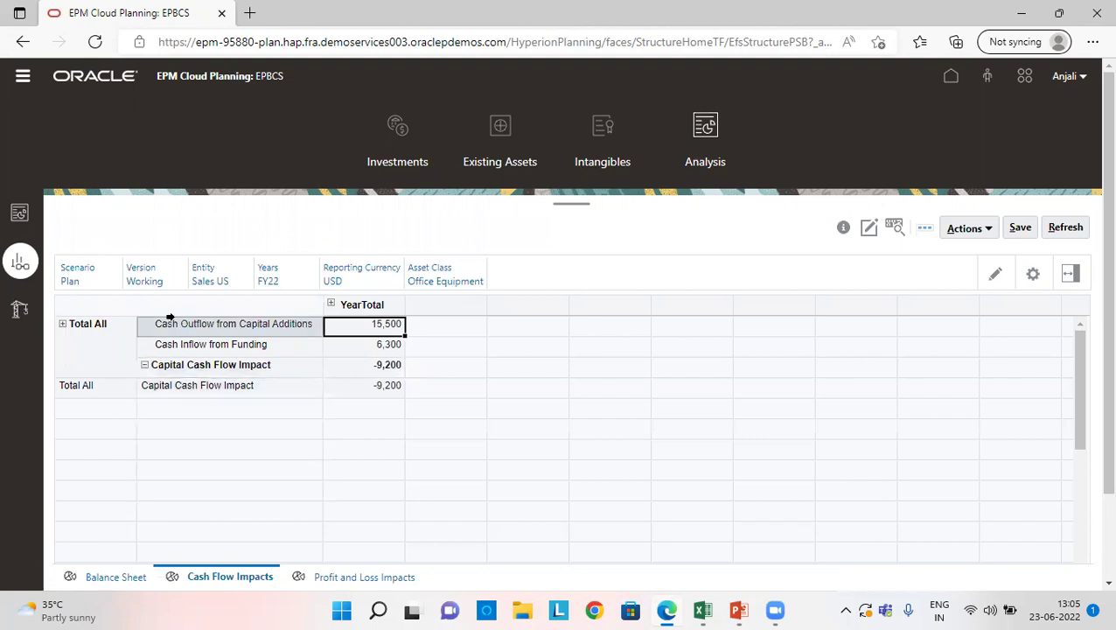
- Expand rows down to Furniture01 and Vehicle02, and expand YearTotal and Q1 into Jan–Mar
click(62, 325)
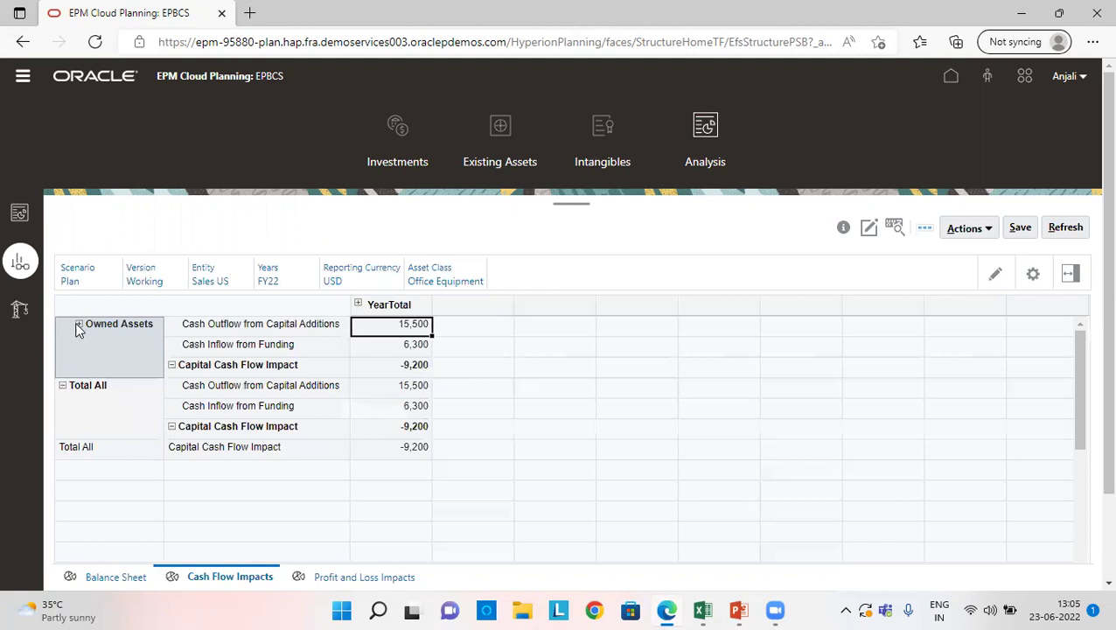
click(79, 324)
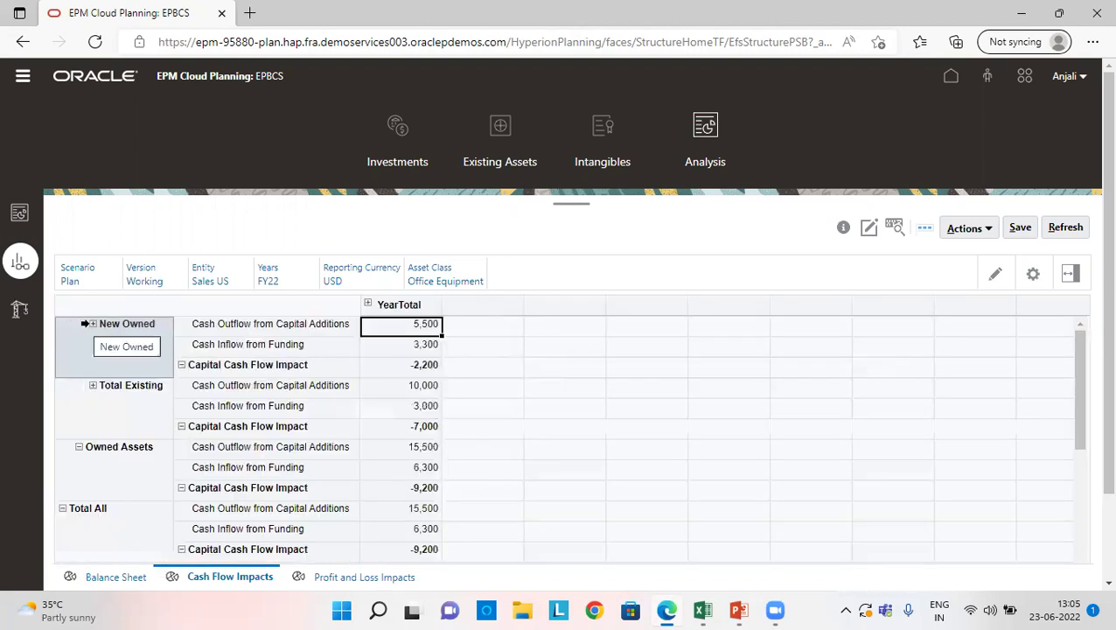
click(91, 325)
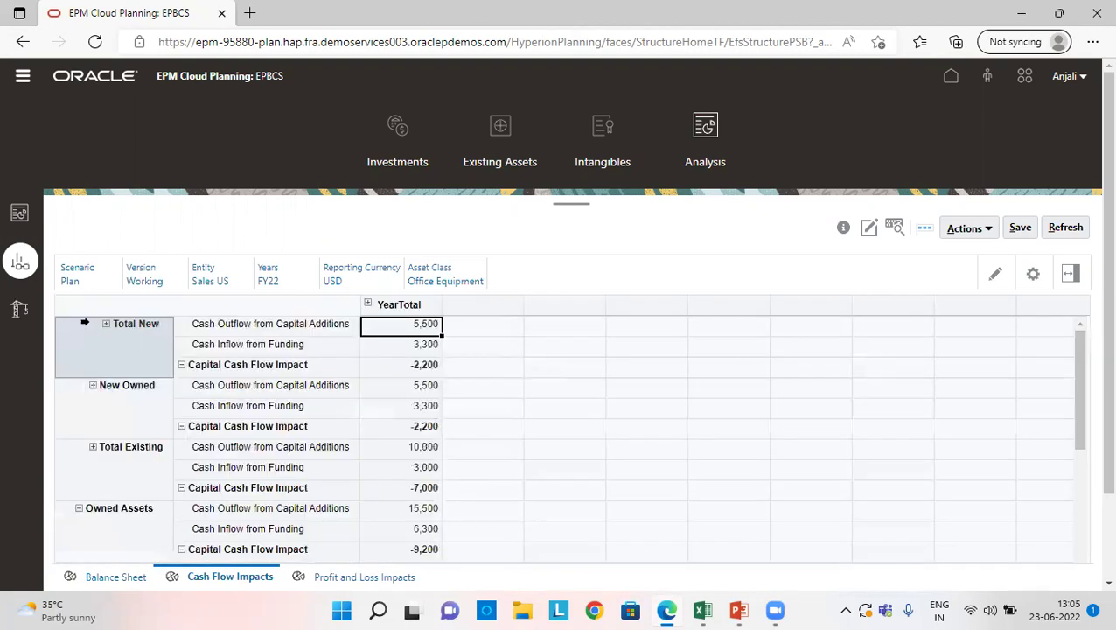
click(105, 324)
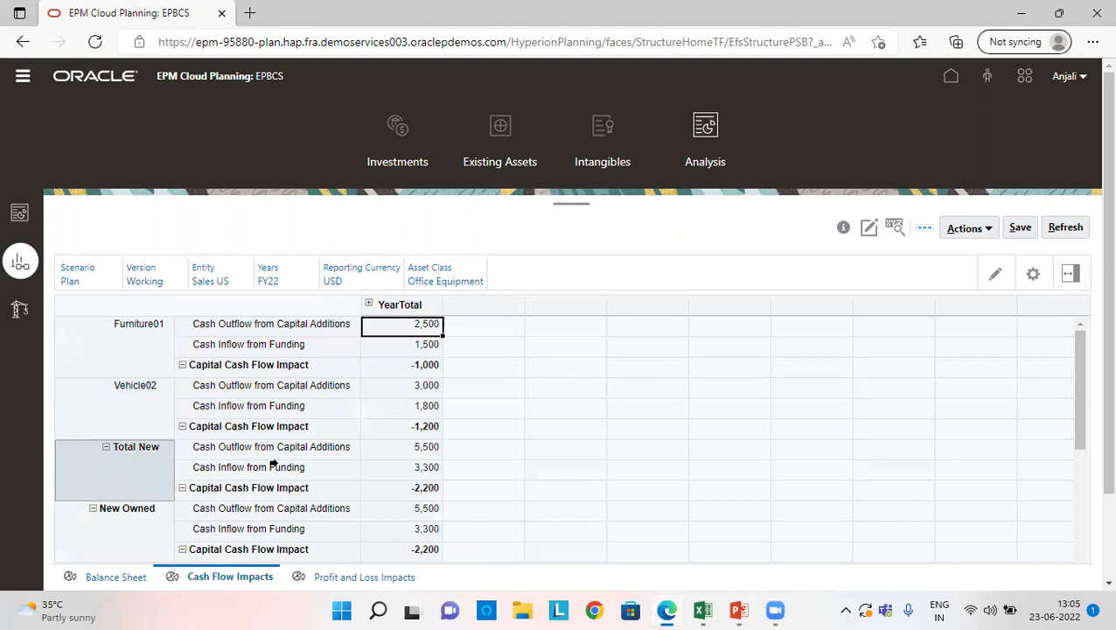
drag(1077, 355, 1077, 391)
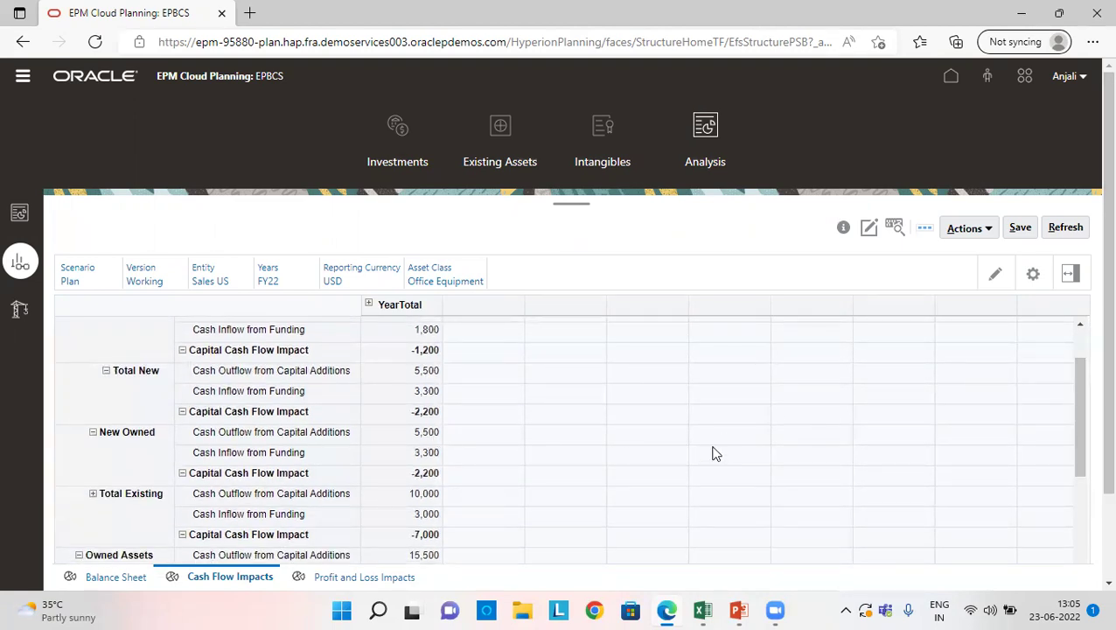
click(369, 304)
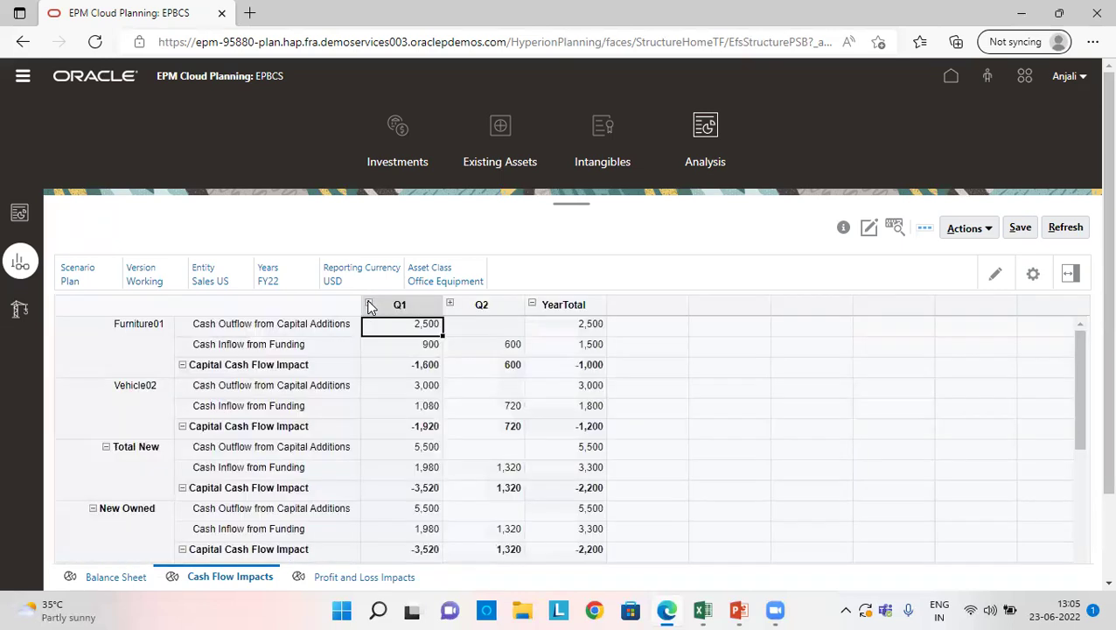
click(369, 305)
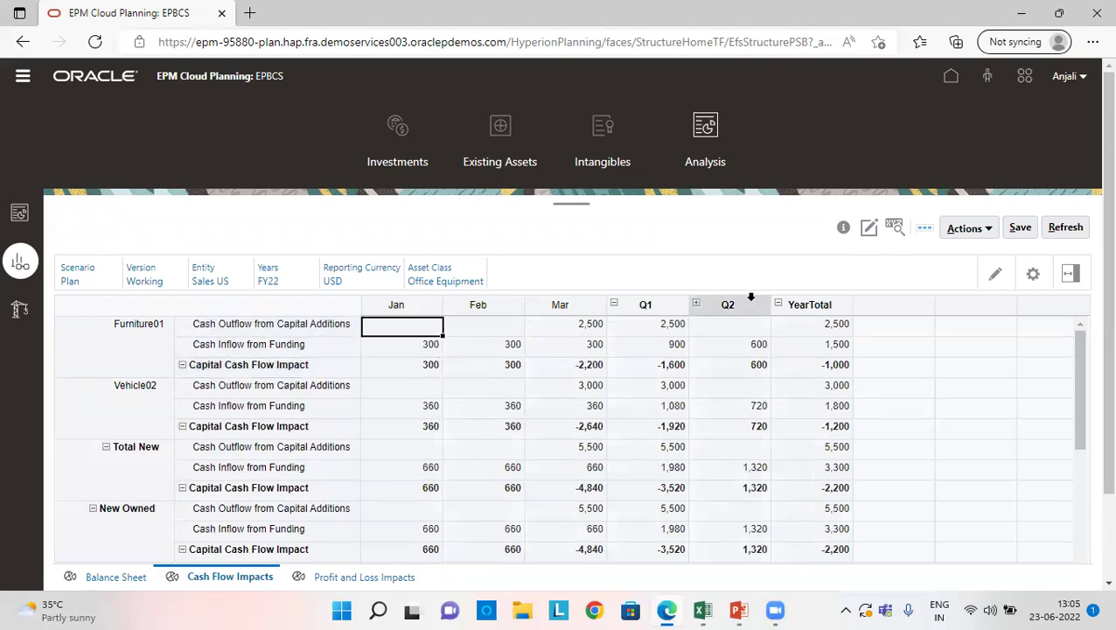
- Expand Total Existing and Total Major Assets to the Fixtures rows and select its cash outflow
click(86, 517)
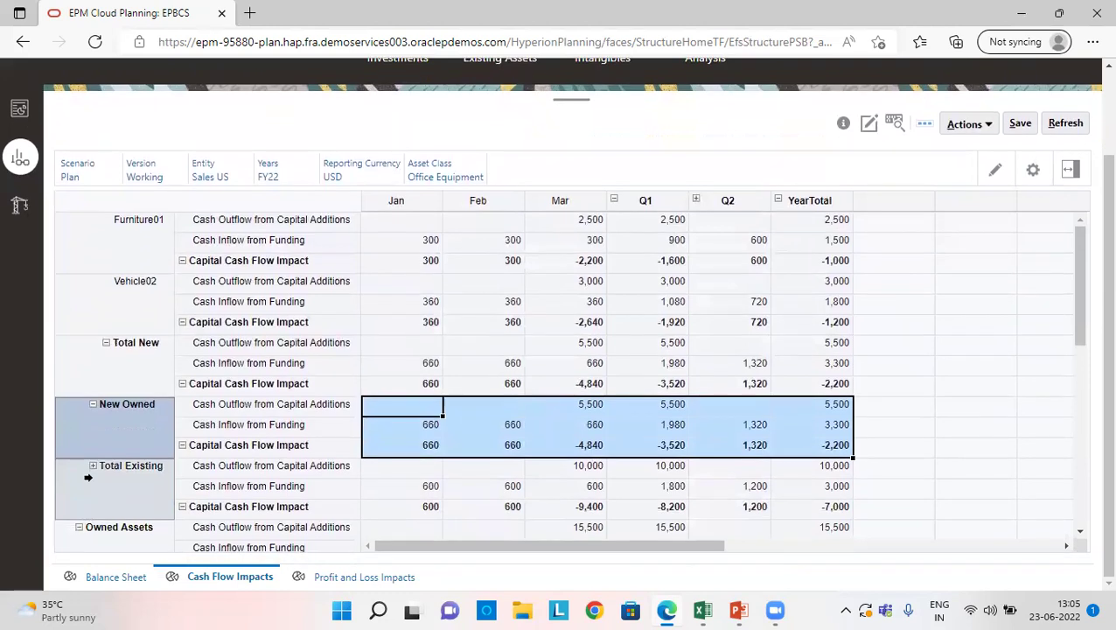
click(92, 466)
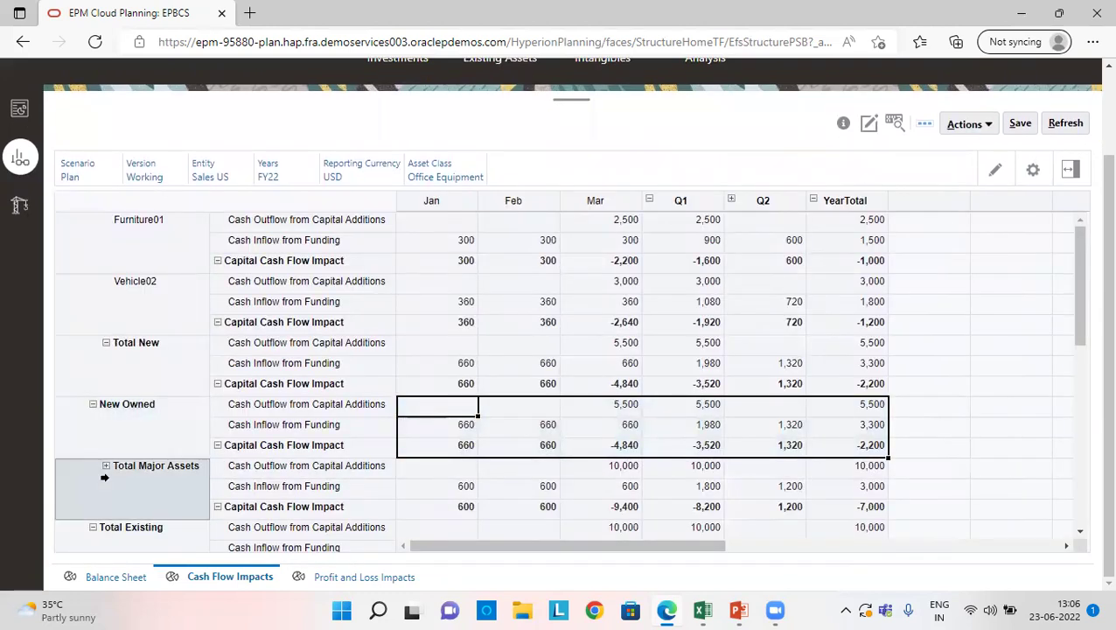
click(105, 468)
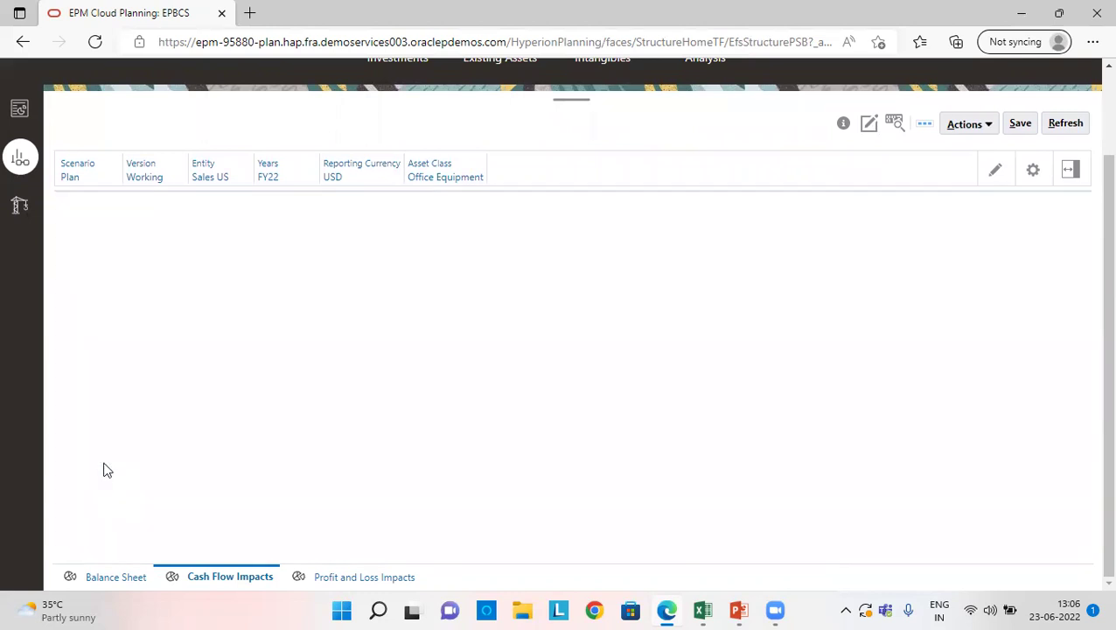
mouse_move(1081, 236)
mouse_down()
mouse_move(1087, 337)
mouse_move(1075, 318)
mouse_up()
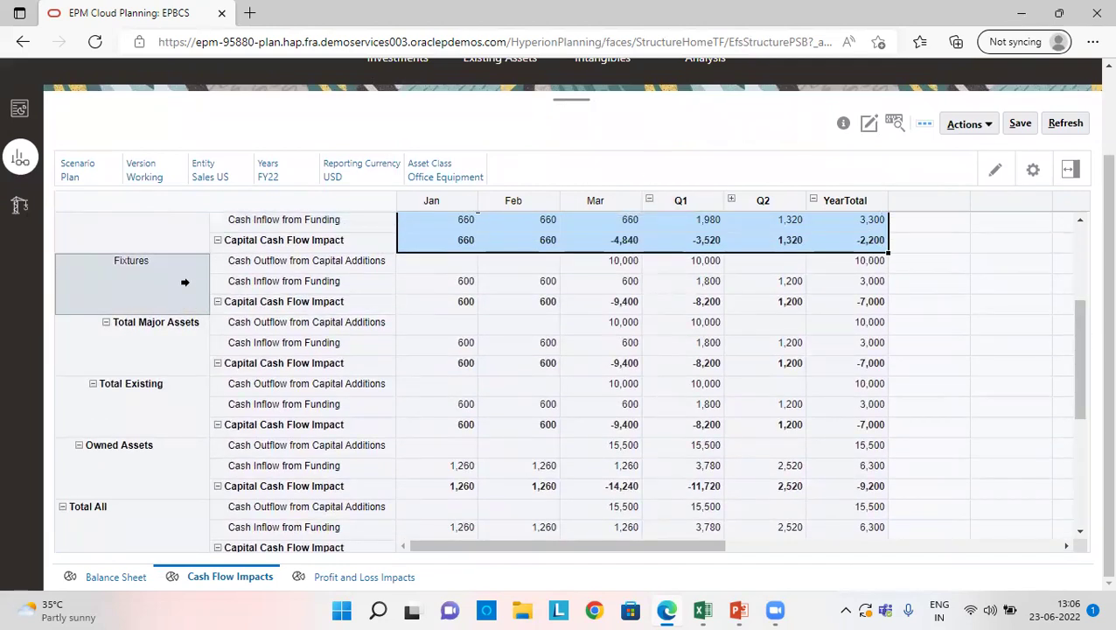
click(184, 281)
click(308, 260)
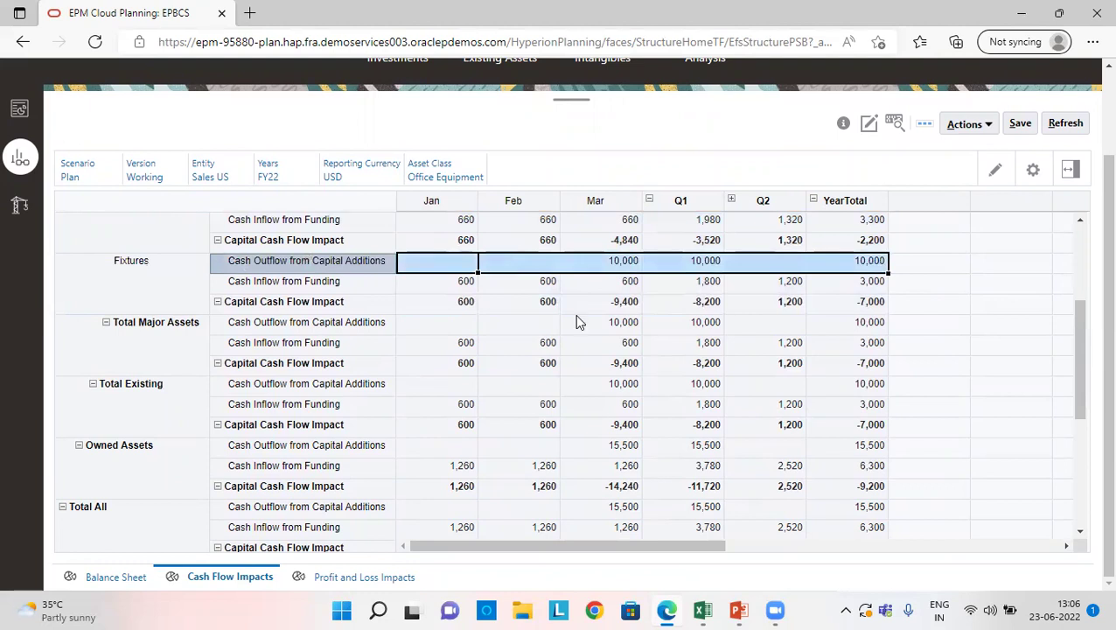
key(alt+Tab)
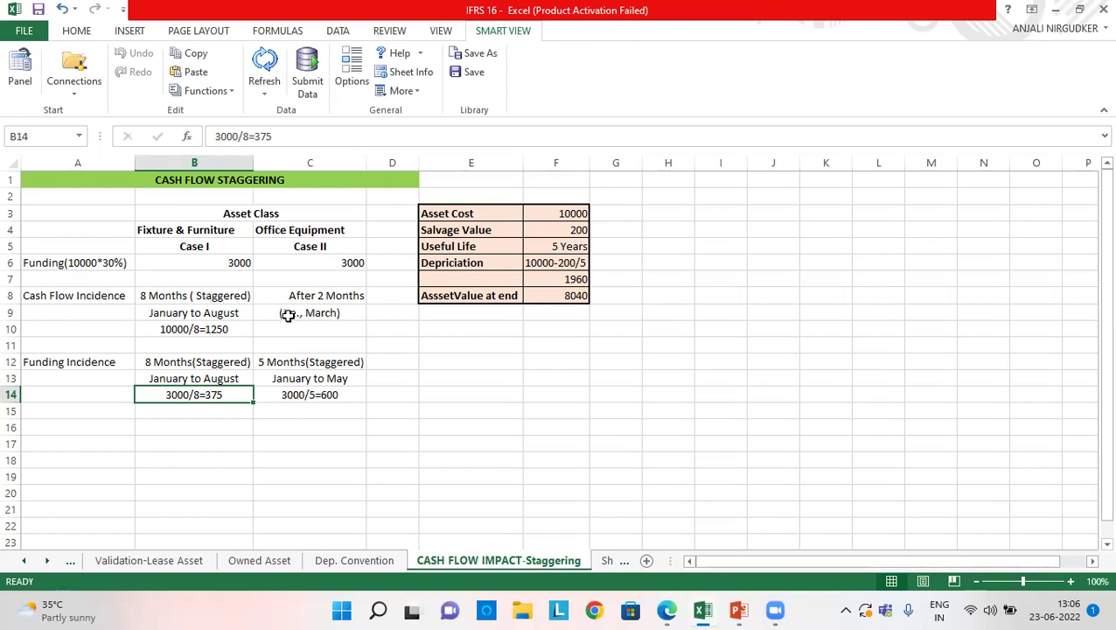
- Back in the cash flow grid, check Fixtures' 10,000 March outflow and expand Q2 into Apr and May
key(alt+Tab)
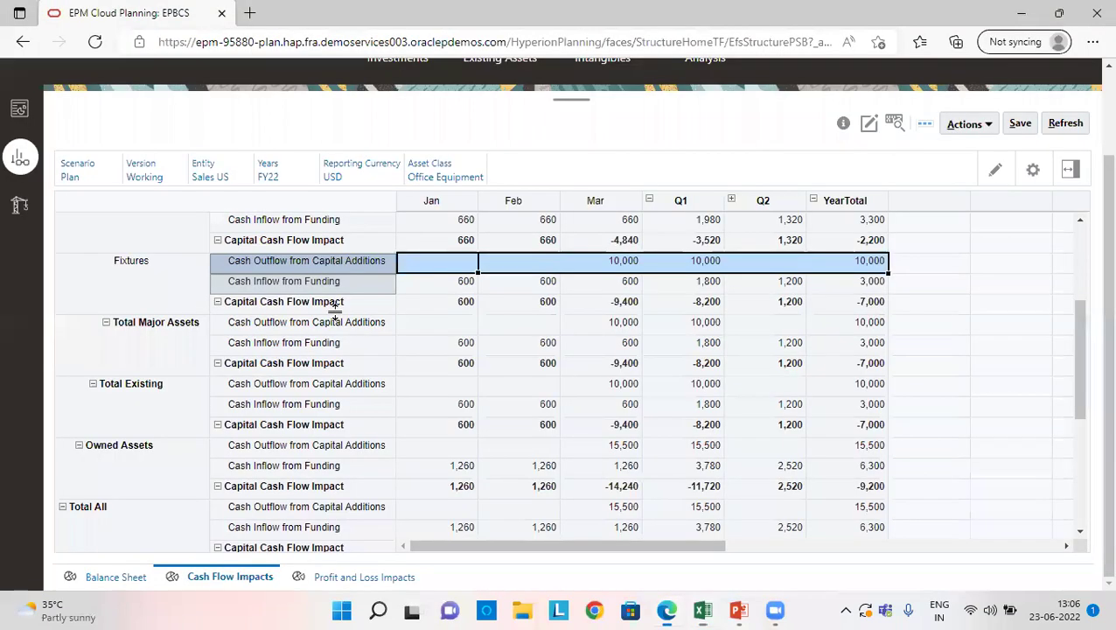
click(616, 269)
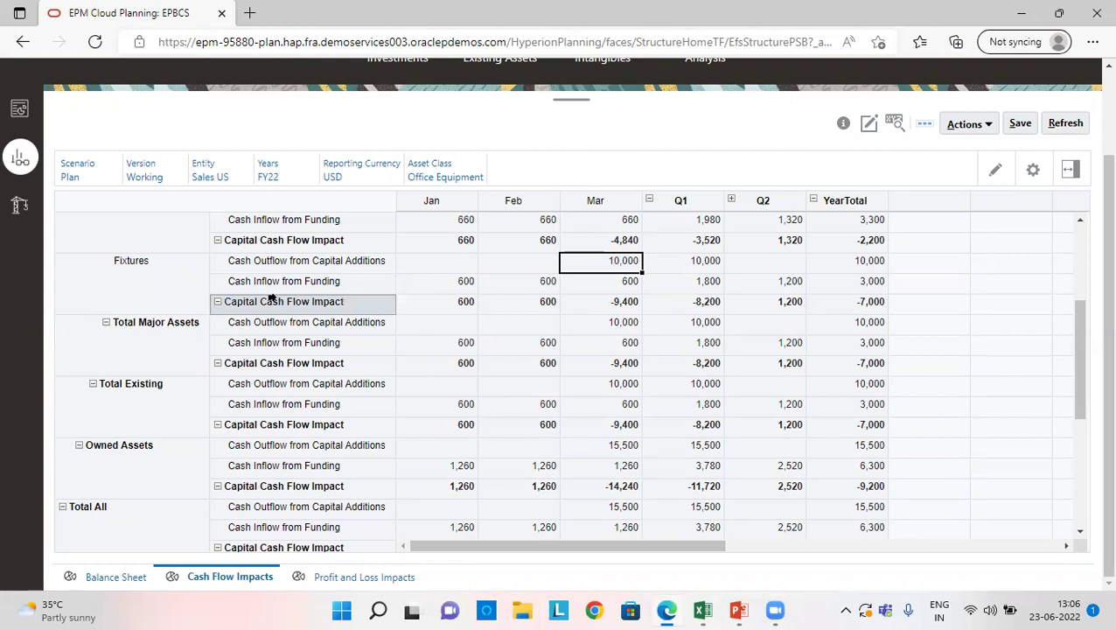
click(114, 261)
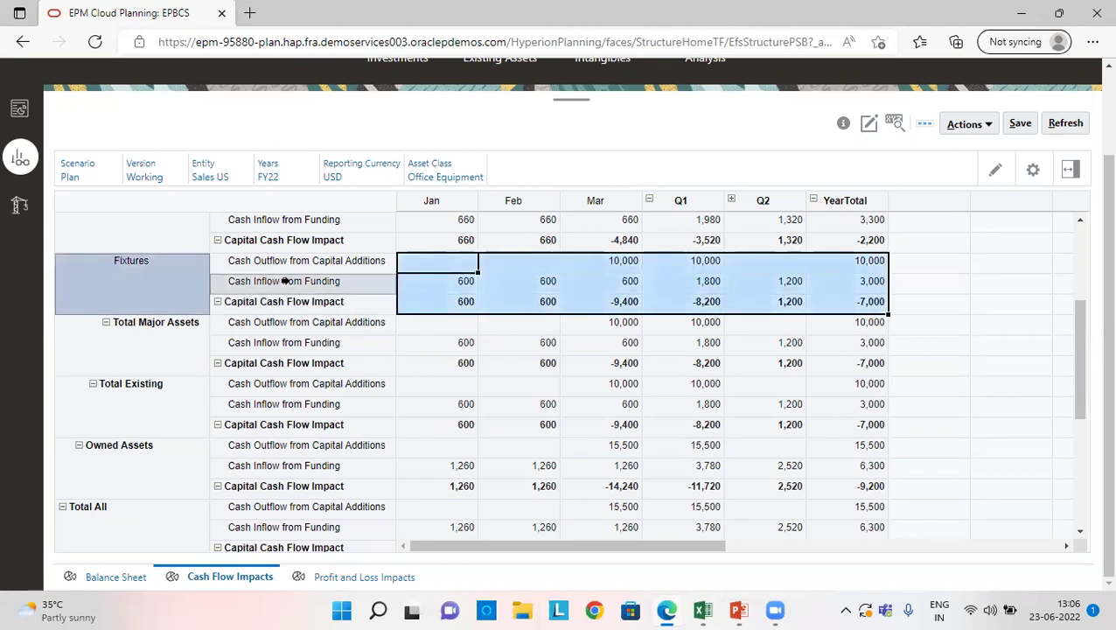
click(464, 288)
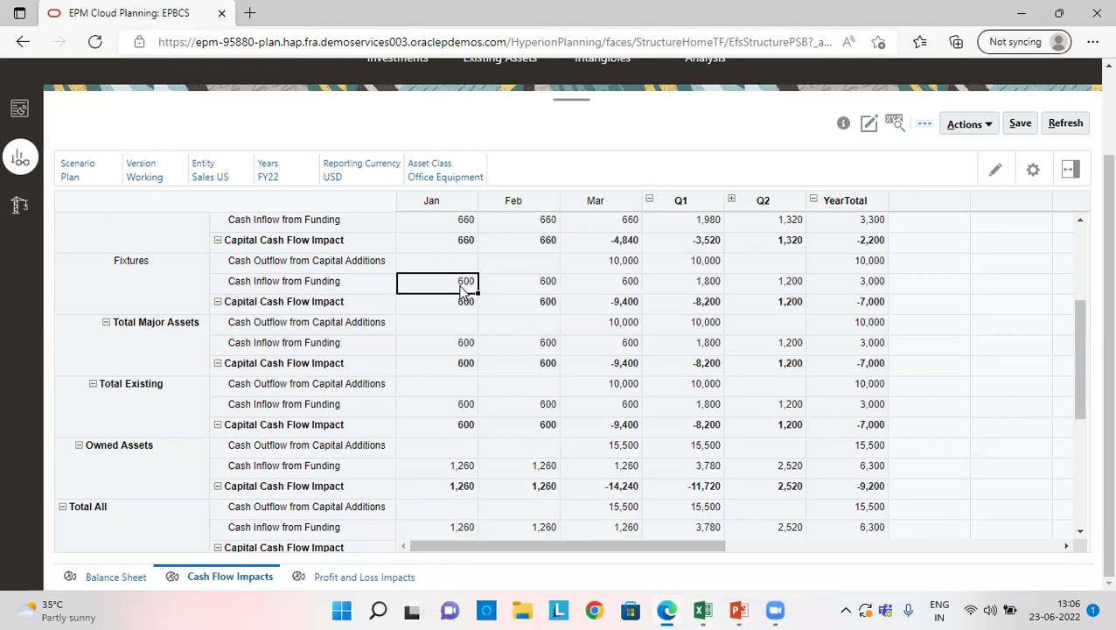
click(732, 201)
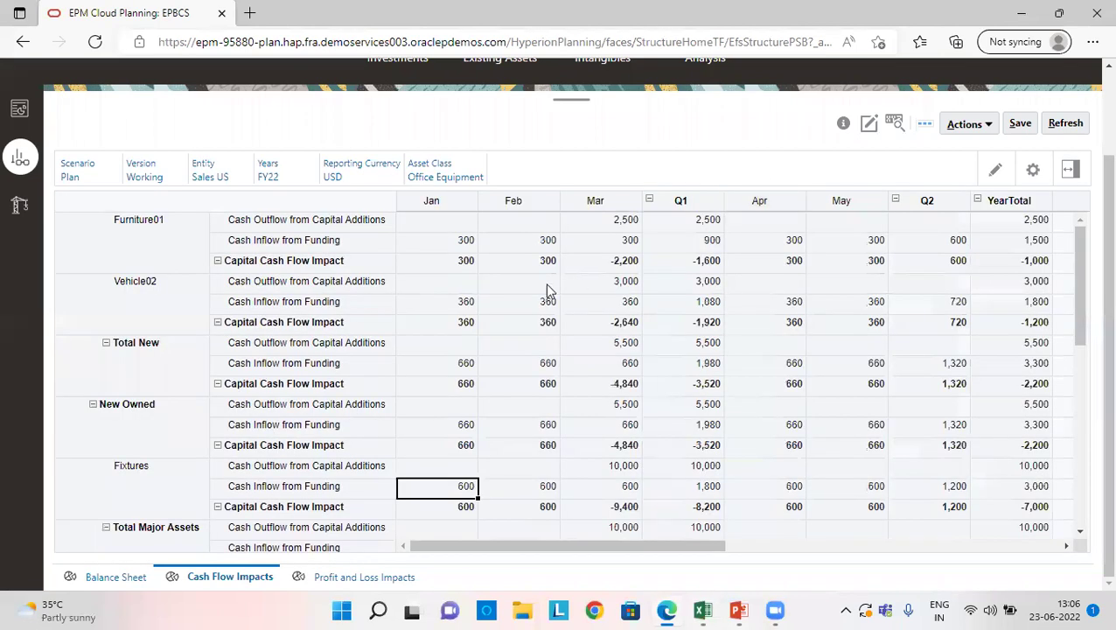
- Step through the Fixtures and Total Existing funding cells, verifying 600 monthly funding and the 10,000 March outflow
key(Tab)
key(Down)
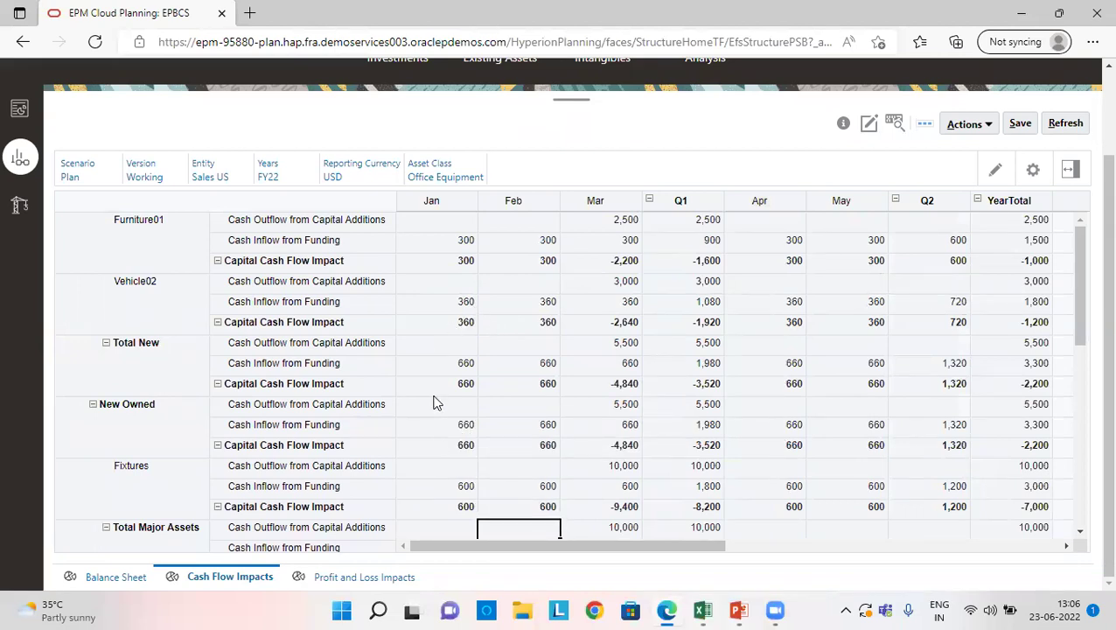
scroll(435, 400, down, 3)
key(Down)
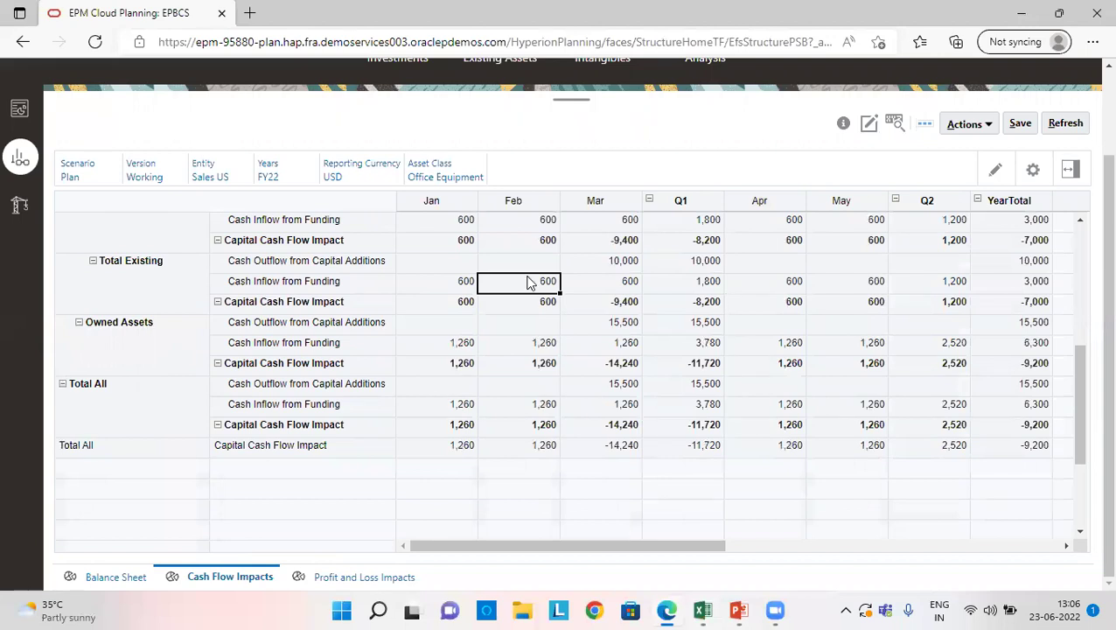
key(shift+Tab)
key(Tab)
key(Tab)
key(Tab)
key(Tab)
key(Tab)
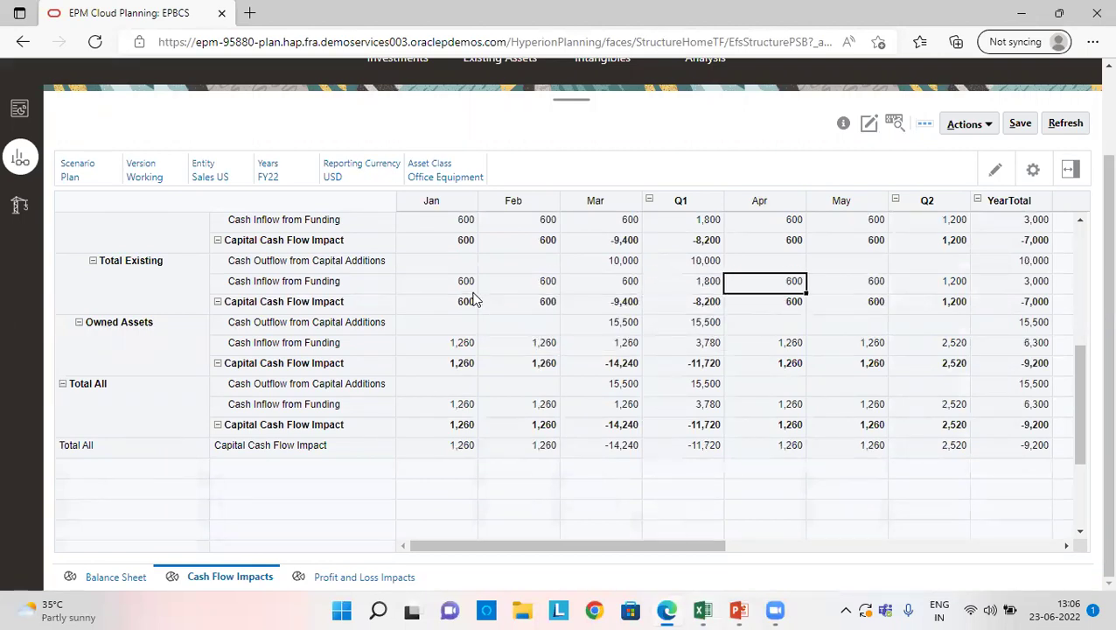
key(Tab)
key(Tab)
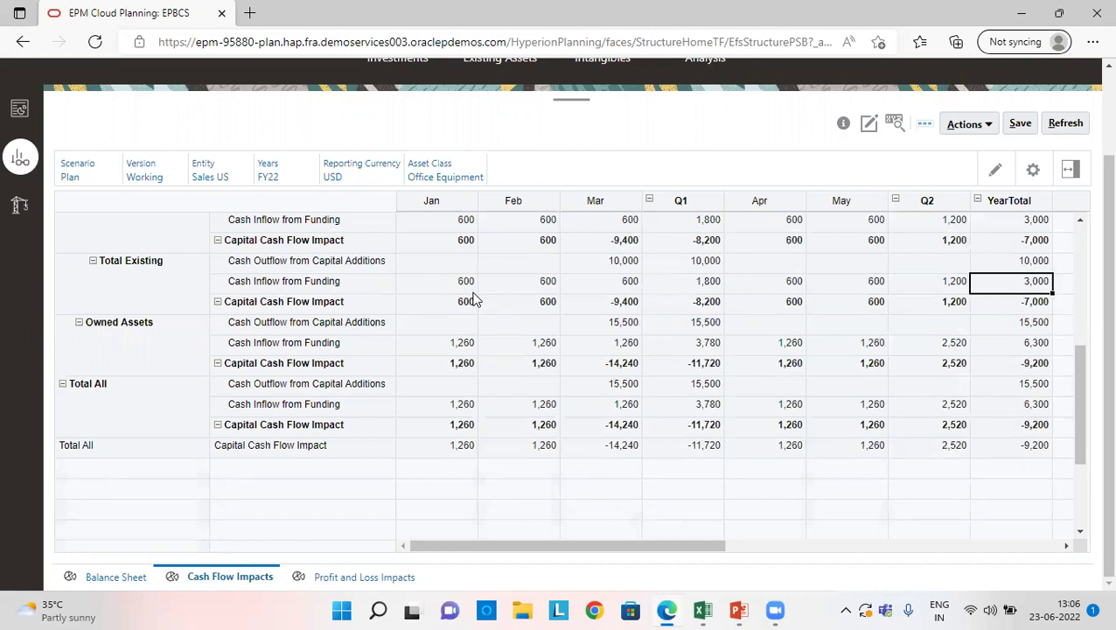
key(shift+Tab)
key(shift+Tab)
key(shift+Tab)
key(shift+Tab)
key(shift+Tab)
key(shift+Tab)
key(shift+Tab)
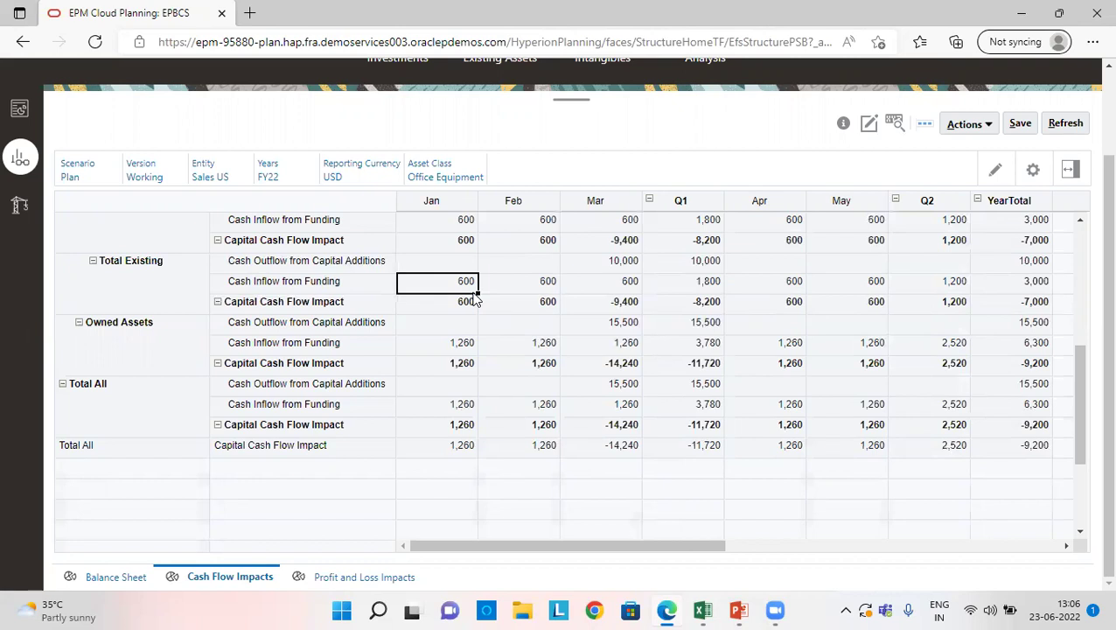
key(Up)
key(Tab)
key(Tab)
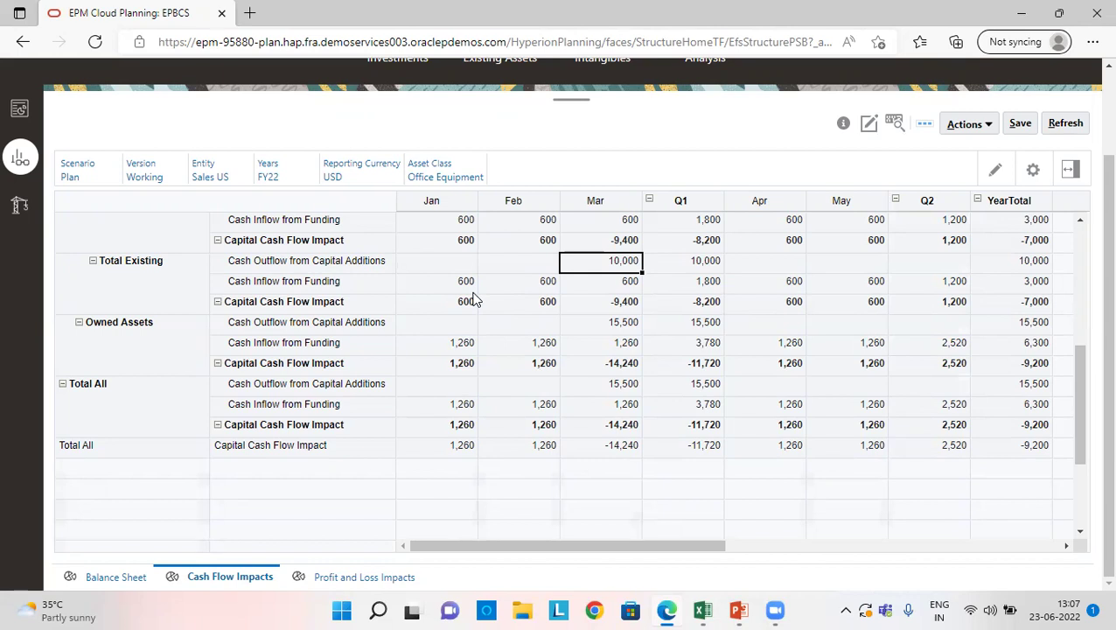
- Switch to the Excel CASH FLOW IMPACT-Staggering sheet showing the 3000/5=600 January–May funding
key(alt+Tab)
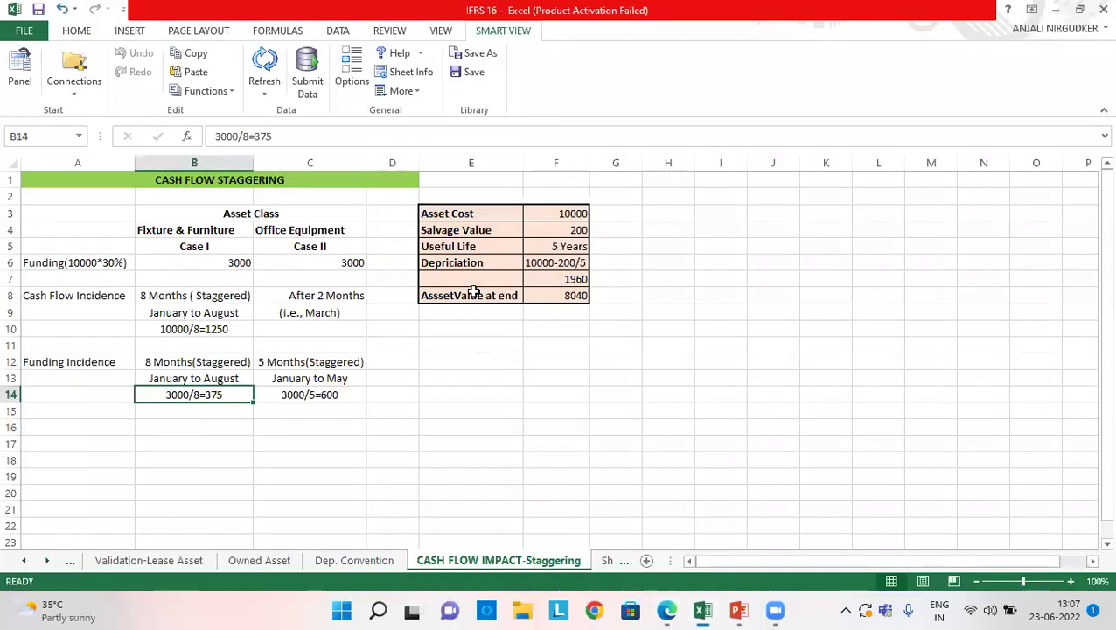